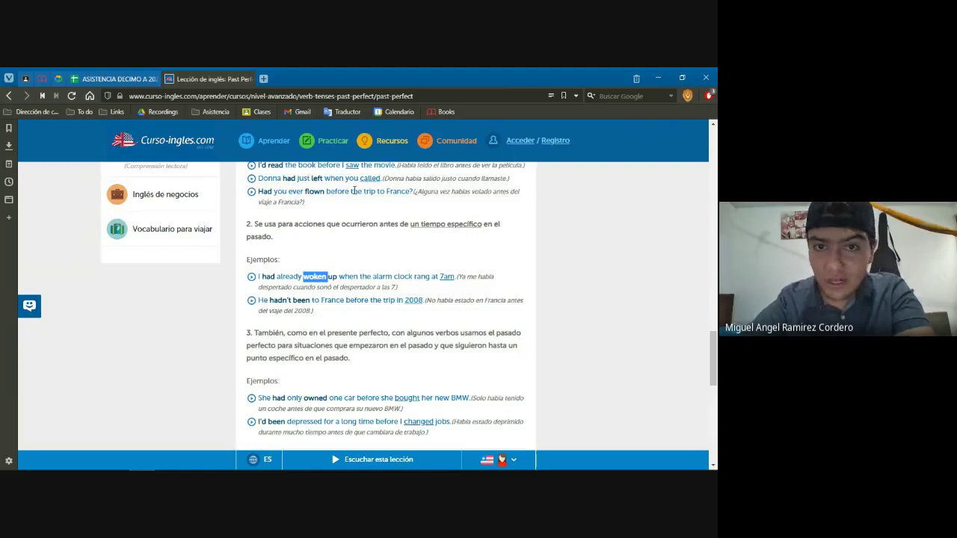
Review the Past Perfect lesson, from the affirmative, negative and interrogative structures through the uses and their examples
{"action": "scroll", "coordinate": [385, 314], "scroll_direction": "up", "scroll_amount": 10}
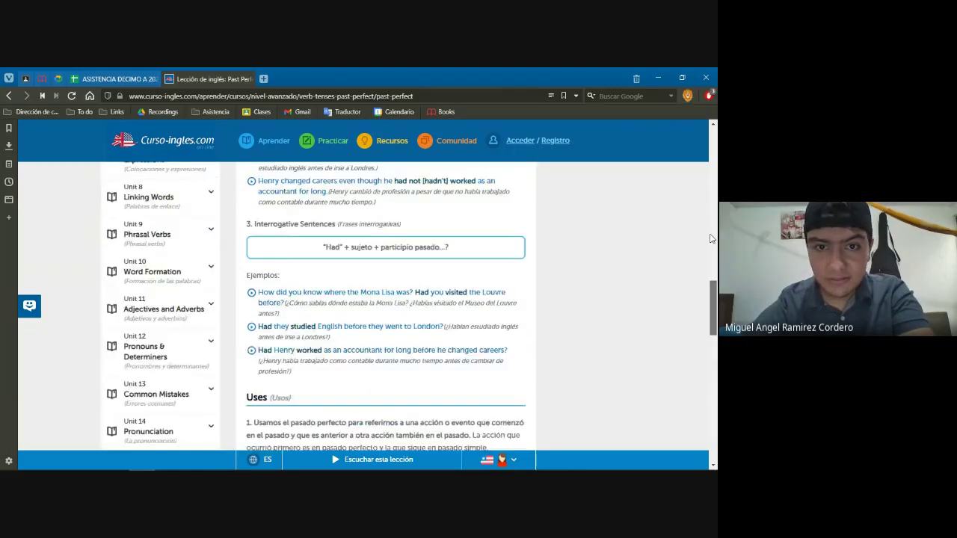
{"action": "scroll", "coordinate": [324, 240], "scroll_direction": "down", "scroll_amount": 8}
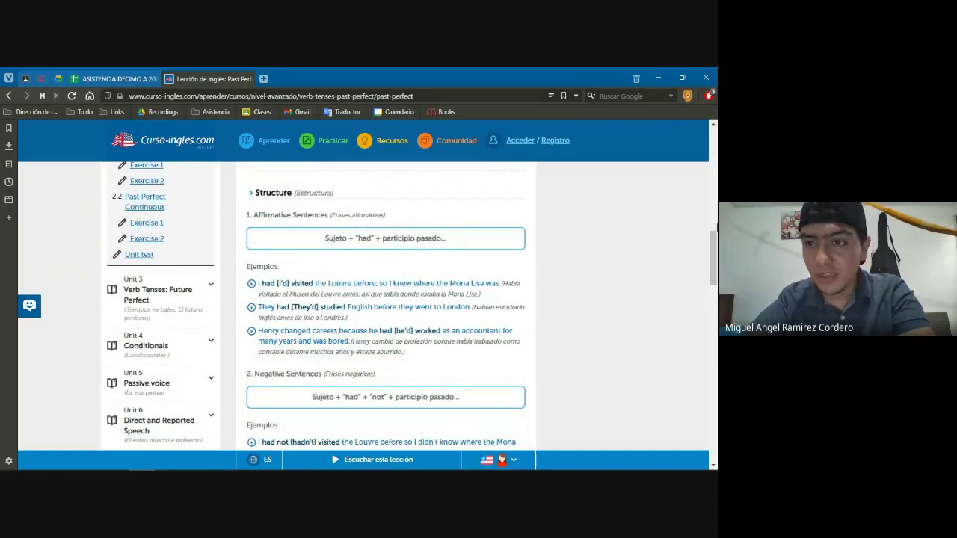
{"action": "left_click_drag", "start_coordinate": [715, 241], "coordinate": [716, 275]}
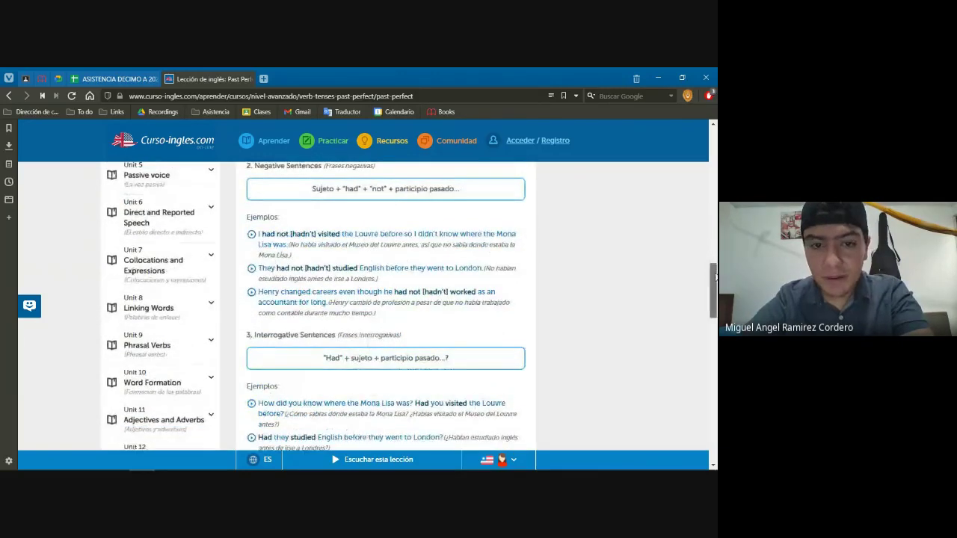
{"action": "scroll", "coordinate": [312, 276], "scroll_direction": "down", "scroll_amount": 2}
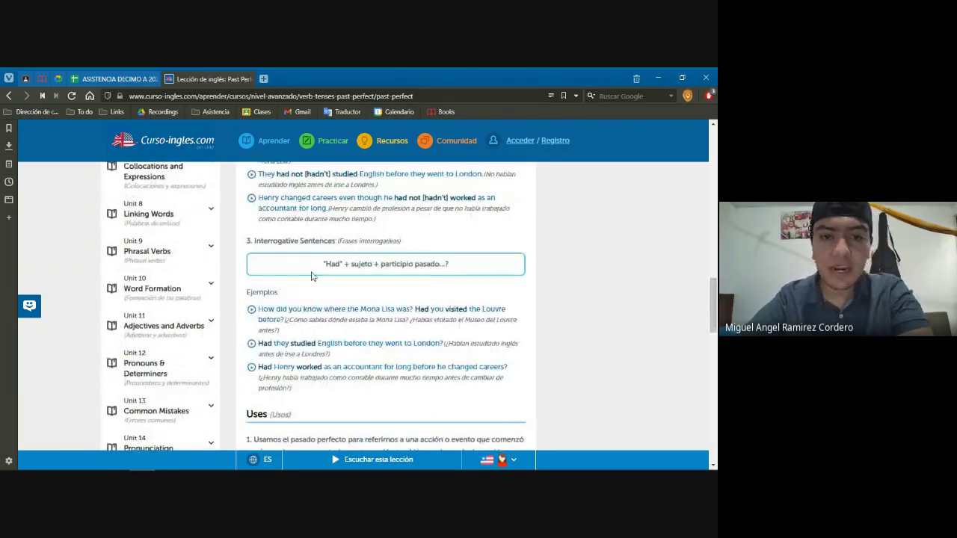
{"action": "left_click_drag", "start_coordinate": [713, 327], "coordinate": [707, 392]}
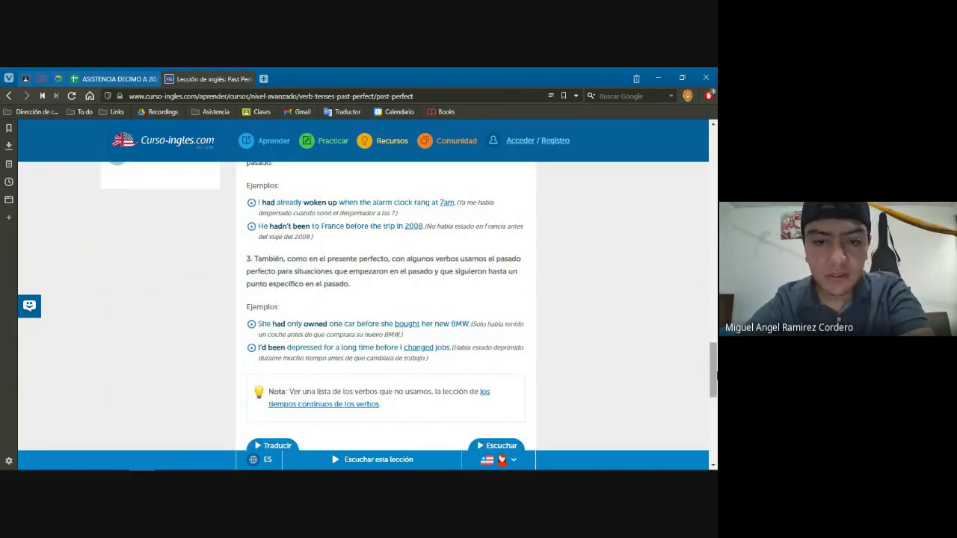
Switch to the ASISTENCIA DECIMO A 2021 spreadsheet and open its MAYO sheet
{"action": "left_click", "coordinate": [77, 80]}
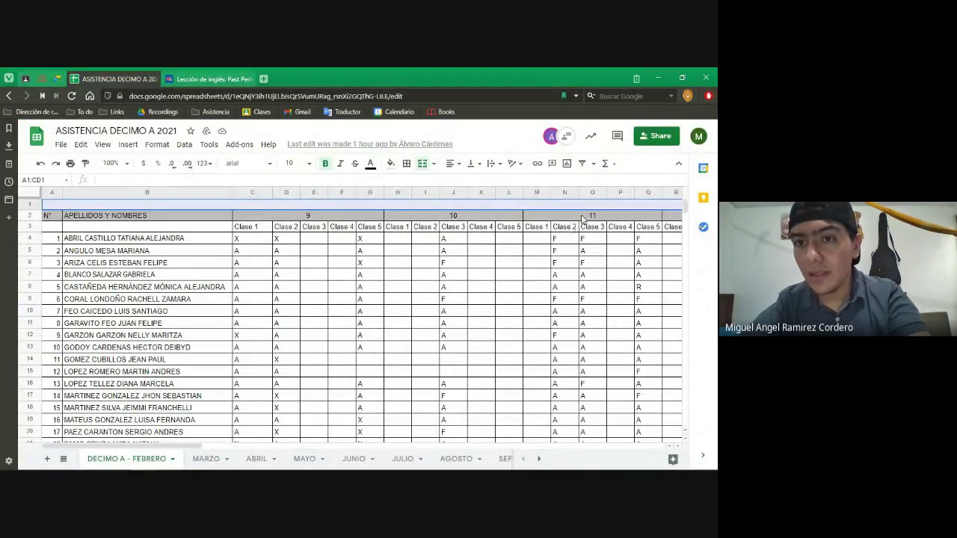
{"action": "left_click", "coordinate": [583, 219]}
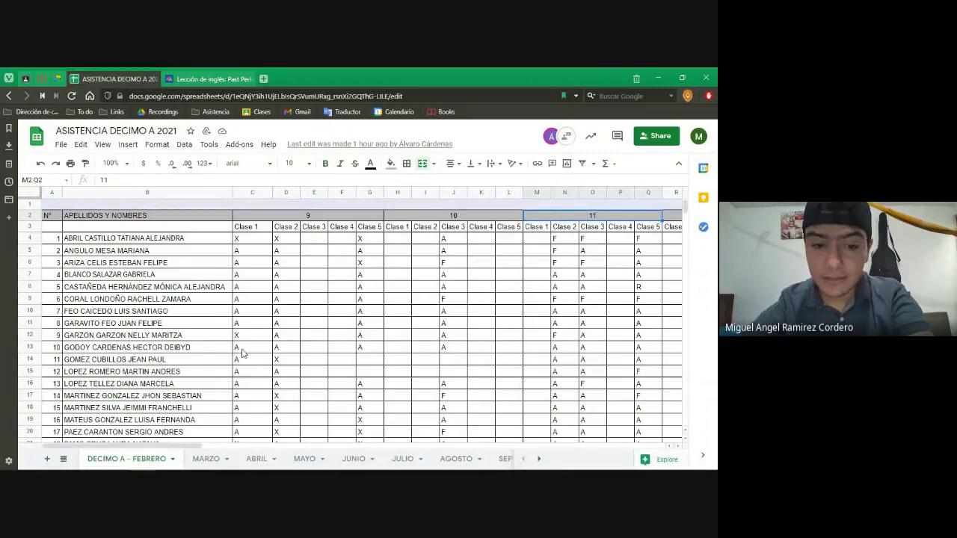
{"action": "left_click", "coordinate": [305, 460]}
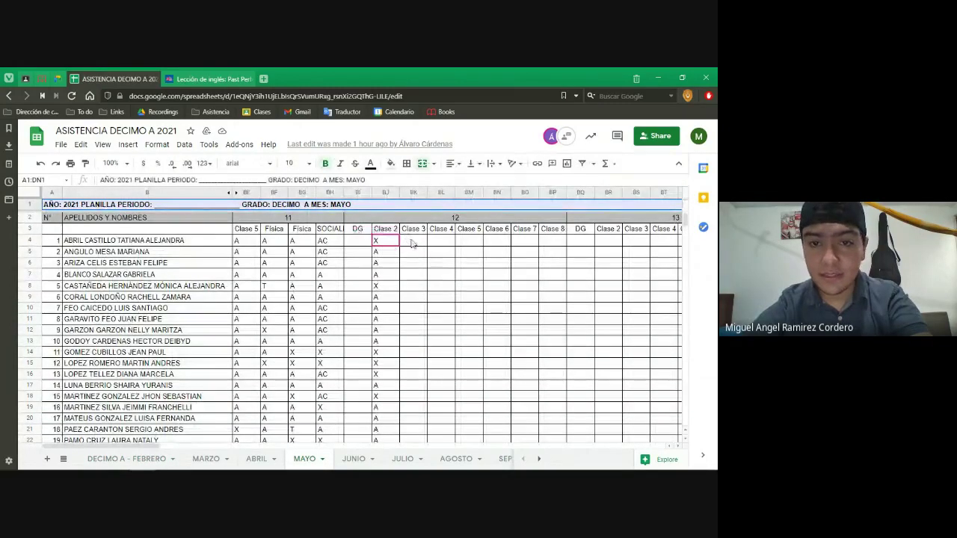
Enter A for students 1 to 5 in the Clase 3 column of day 12, cells BK4 to BK8
{"action": "left_click", "coordinate": [412, 243]}
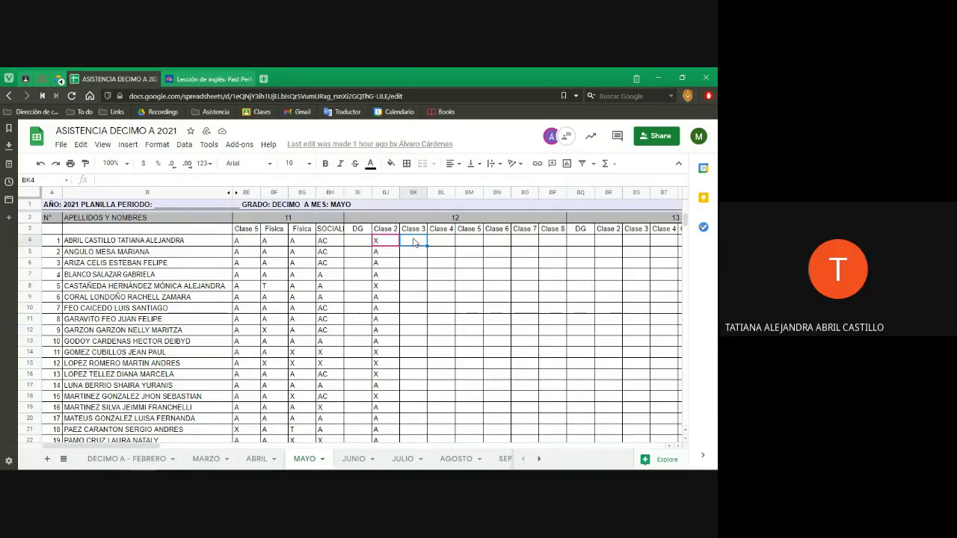
{"action": "type", "text": "A"}
{"action": "key", "text": "Return"}
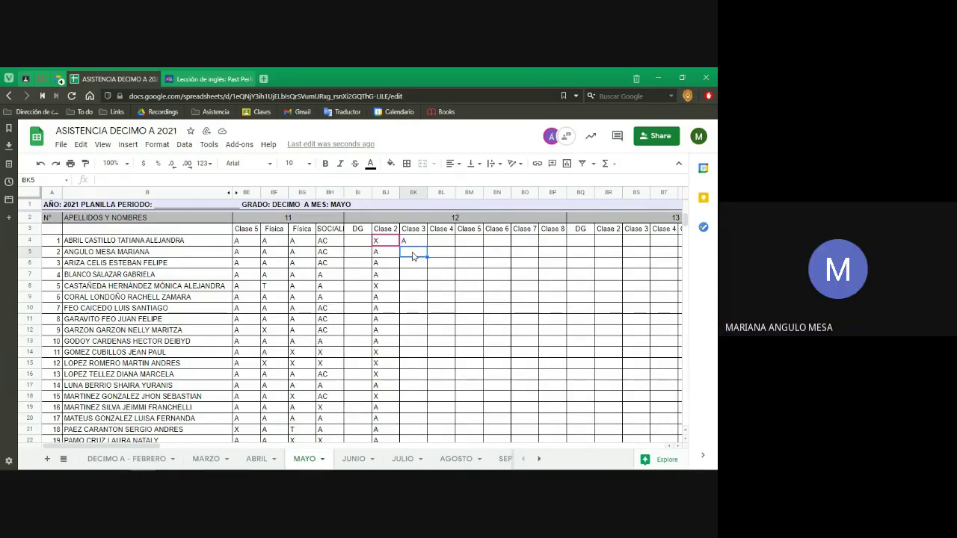
{"action": "type", "text": "A"}
{"action": "key", "text": "Return"}
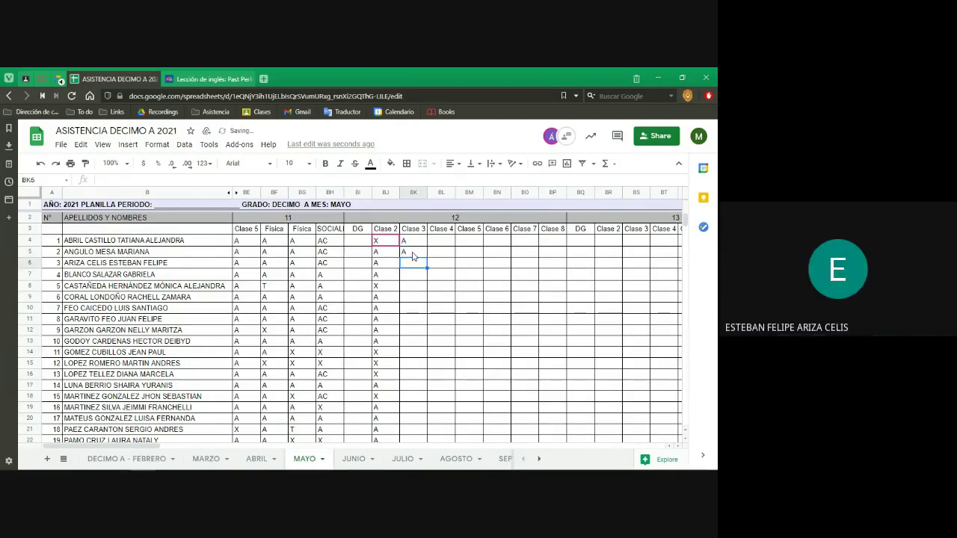
{"action": "type", "text": "A"}
{"action": "key", "text": "Return"}
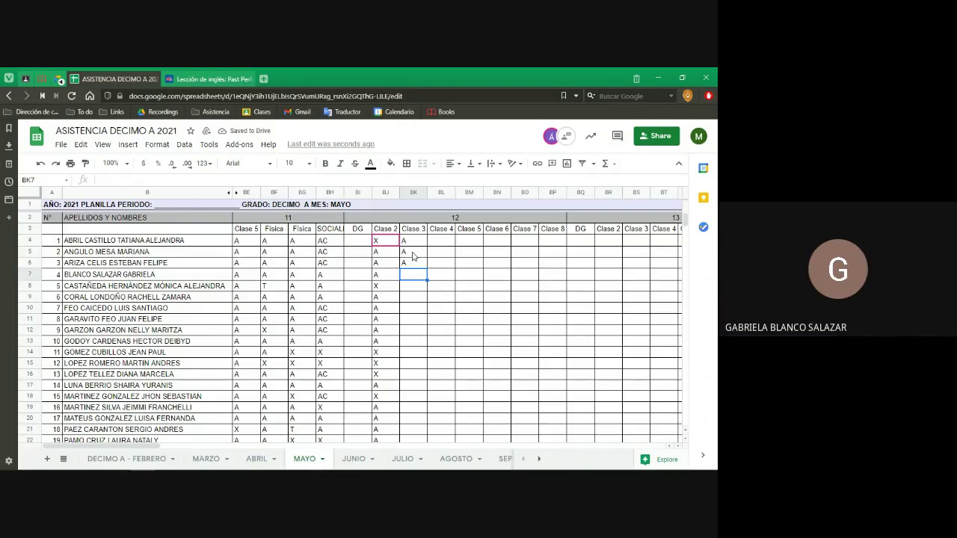
{"action": "type", "text": "A"}
{"action": "key", "text": "Return"}
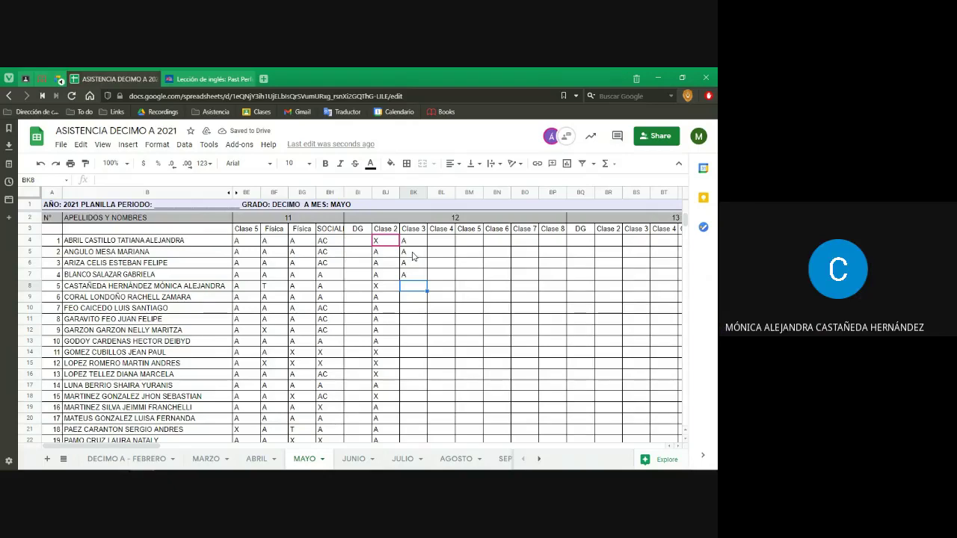
{"action": "type", "text": "A"}
{"action": "key", "text": "Return"}
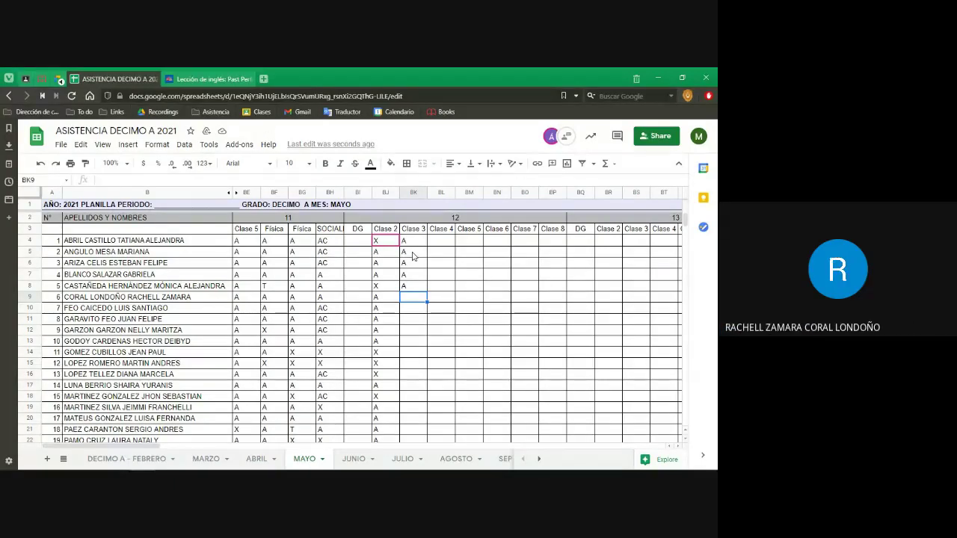
Record A for students 6 to 11 in the day 12 Clase 3 column, cells BK9 to BK14
{"action": "type", "text": "A"}
{"action": "key", "text": "Return"}
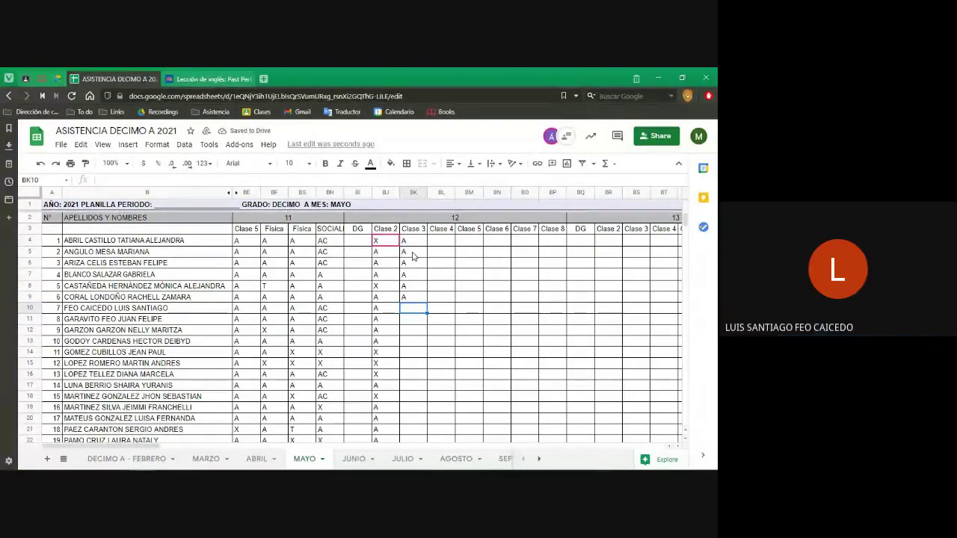
{"action": "type", "text": "A"}
{"action": "key", "text": "Return"}
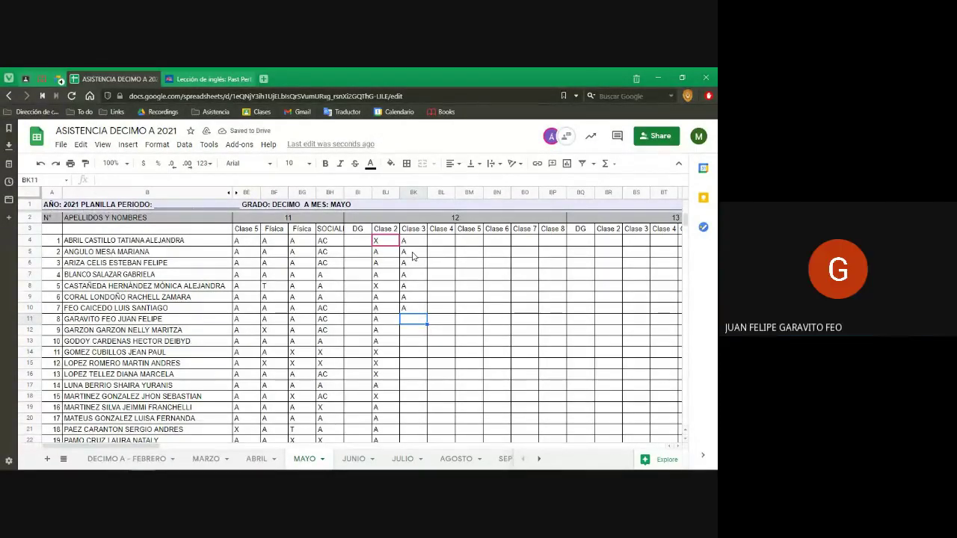
{"action": "type", "text": "A"}
{"action": "key", "text": "Return"}
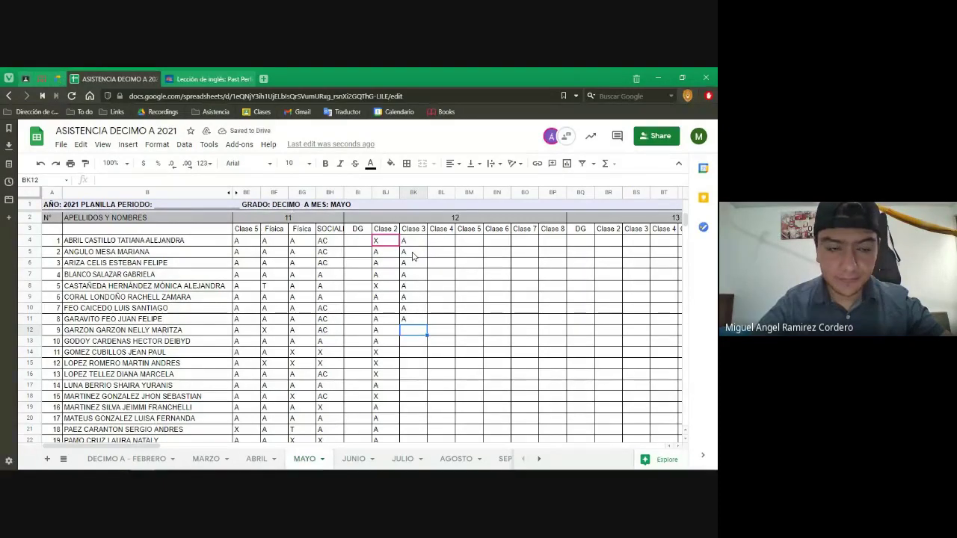
{"action": "type", "text": "A"}
{"action": "key", "text": "Return"}
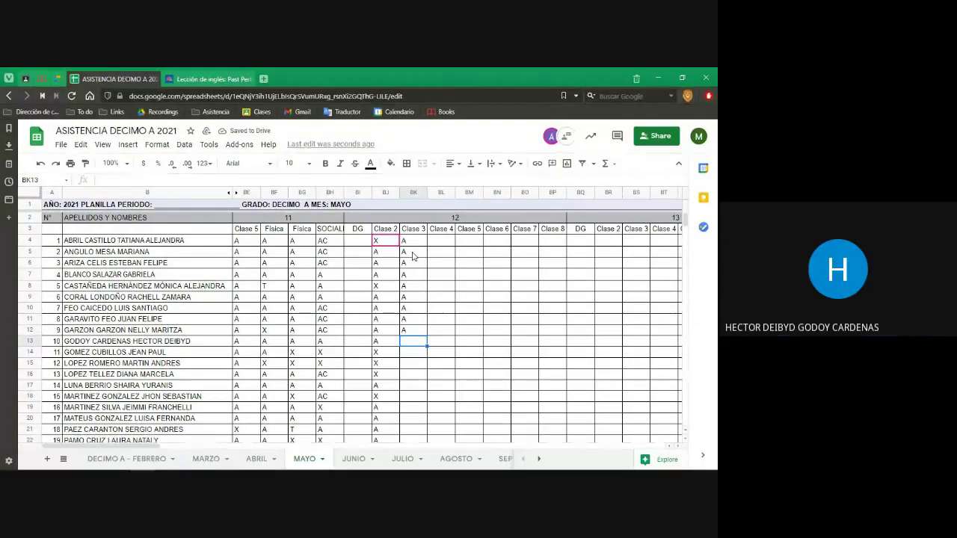
{"action": "type", "text": "A"}
{"action": "key", "text": "Return"}
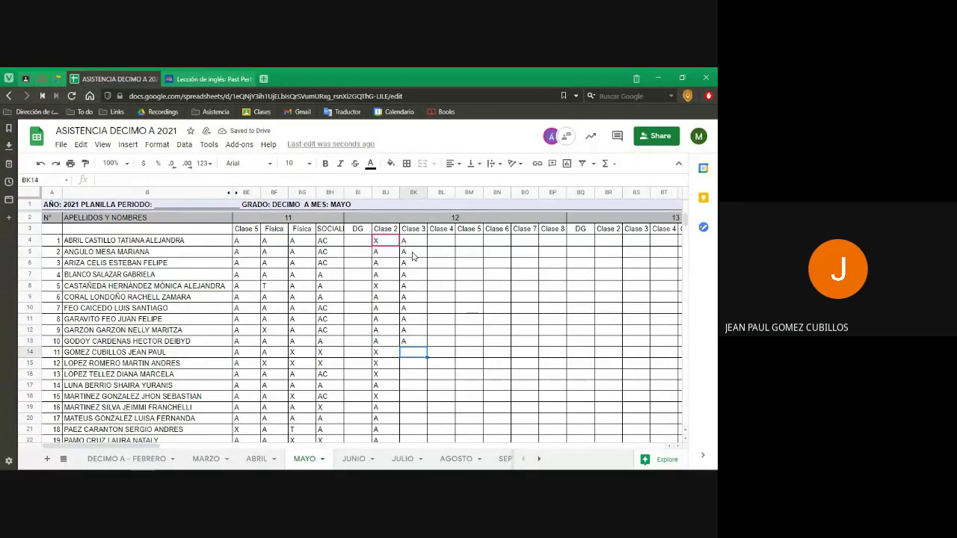
{"action": "type", "text": "A"}
{"action": "key", "text": "Return"}
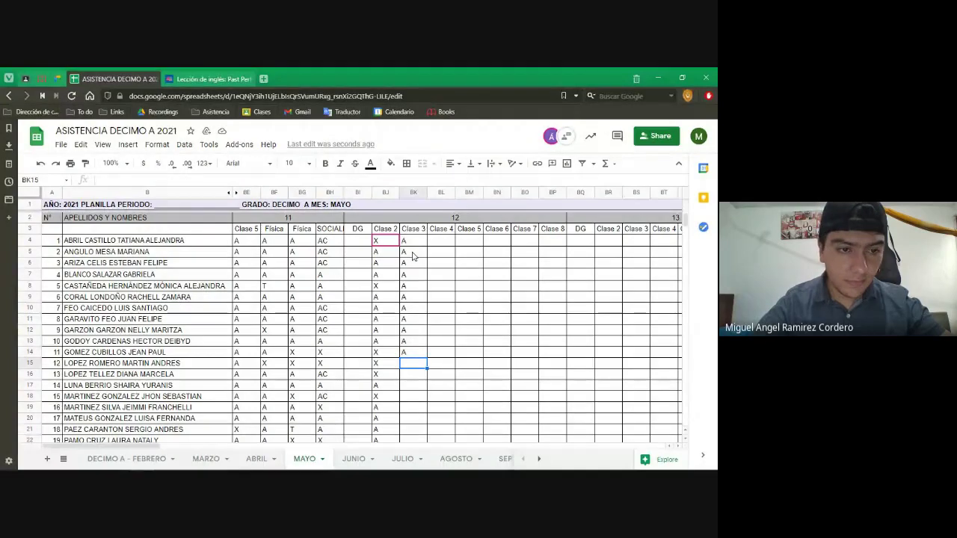
Mark students 12 and 13 with X in the day 12 Clase 3 column, cells BK15 and BK16
{"action": "type", "text": "X"}
{"action": "key", "text": "Return"}
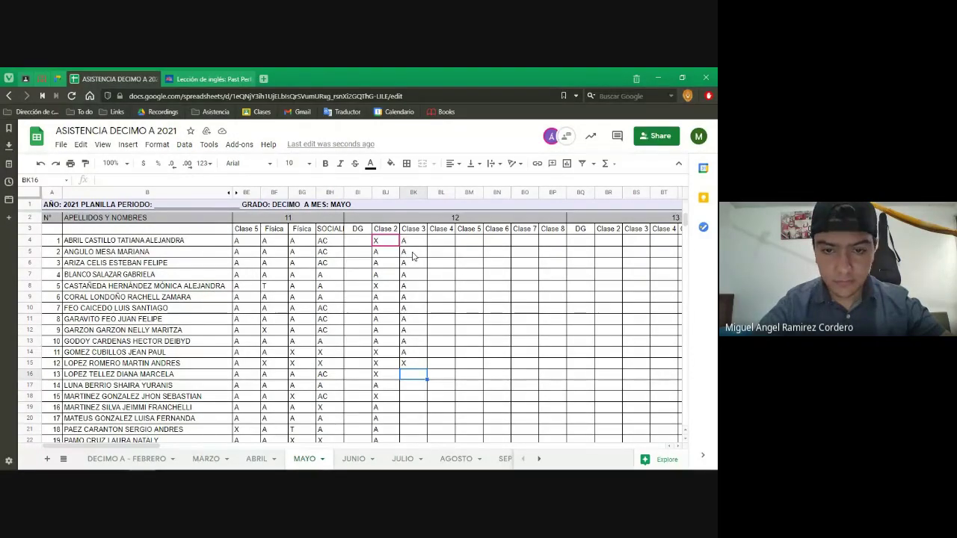
{"action": "type", "text": "X"}
{"action": "key", "text": "Return"}
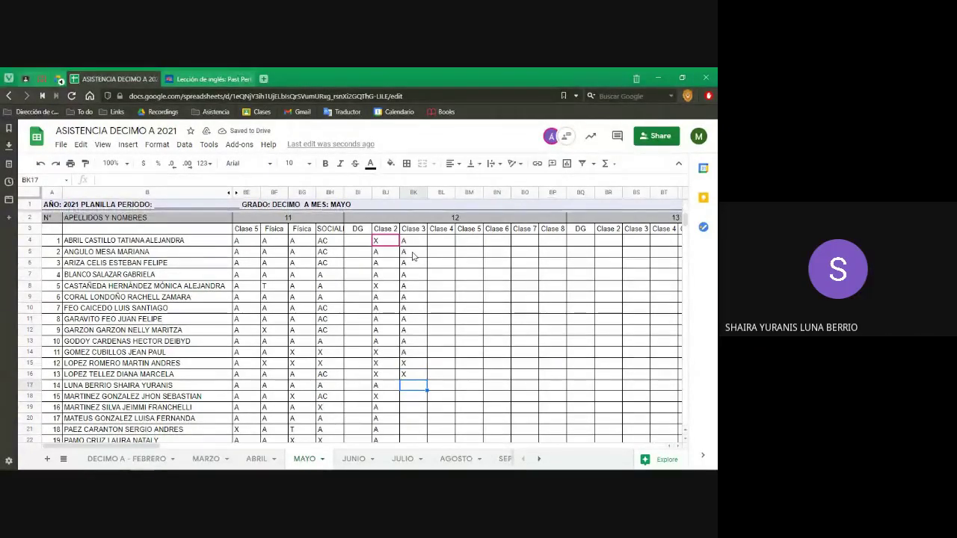
Fill the day 12 Clase 3 attendance with A for students 14 to 16 and X for student 17, cells BK17 to BK20
{"action": "type", "text": "A"}
{"action": "key", "text": "Return"}
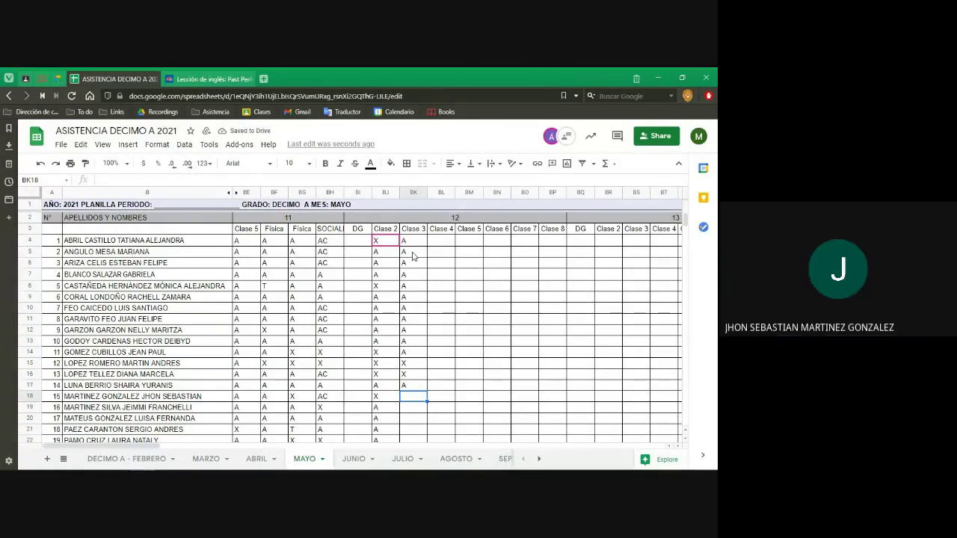
{"action": "type", "text": "A"}
{"action": "key", "text": "Return"}
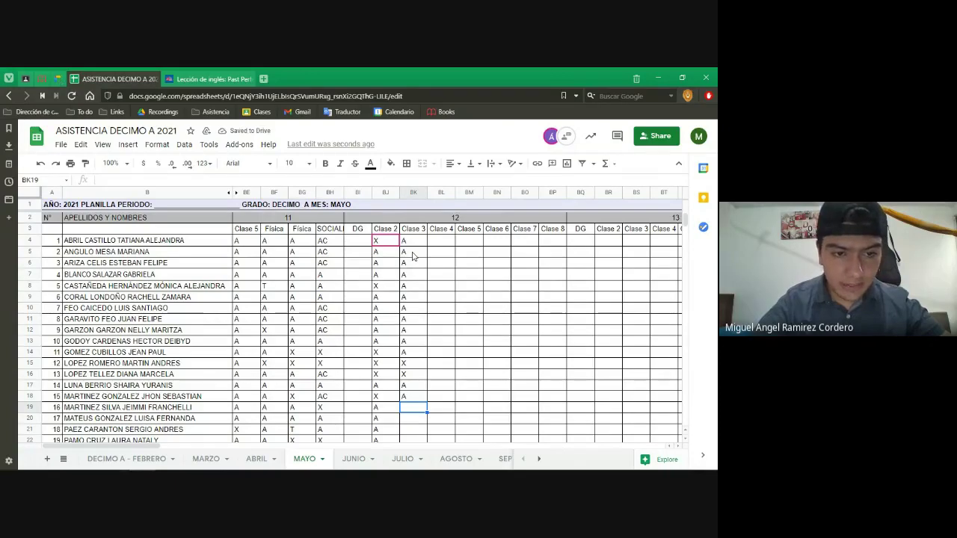
{"action": "type", "text": "A"}
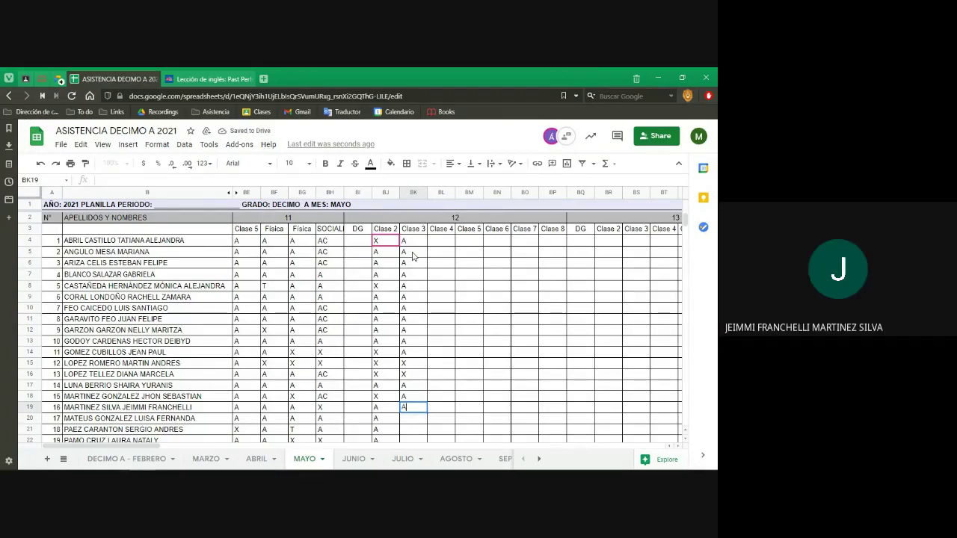
{"action": "key", "text": "Return"}
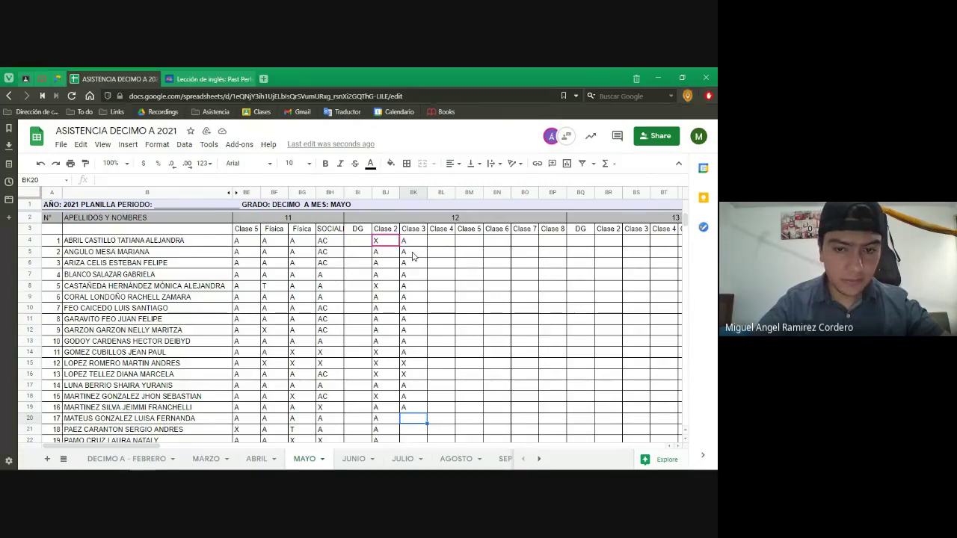
{"action": "type", "text": "X"}
{"action": "key", "text": "Return"}
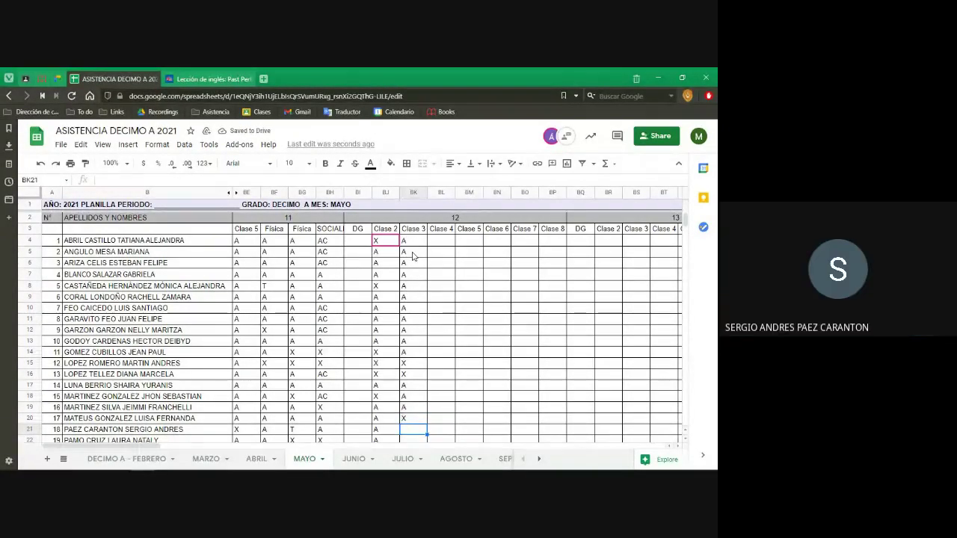
Enter A for students 18 to 20 in the day 12 Clase 3 column, cells BK21 to BK23
{"action": "type", "text": "X"}
{"action": "key", "text": "BackSpace"}
{"action": "type", "text": "A"}
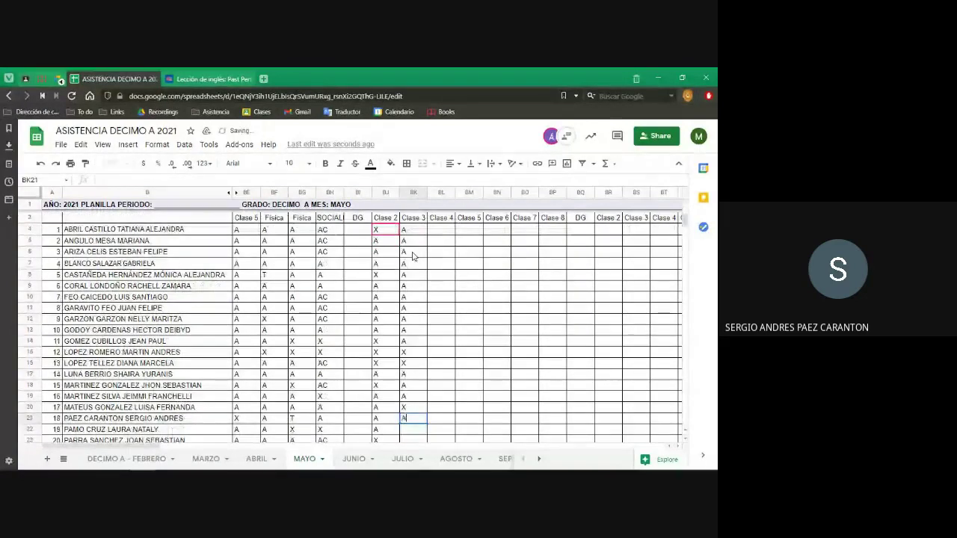
{"action": "key", "text": "Return"}
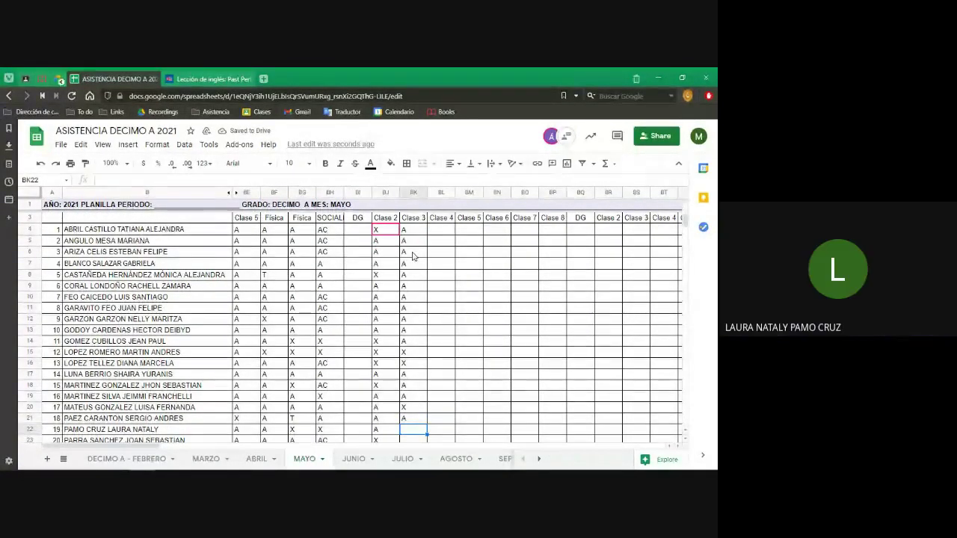
{"action": "type", "text": "A"}
{"action": "key", "text": "Return"}
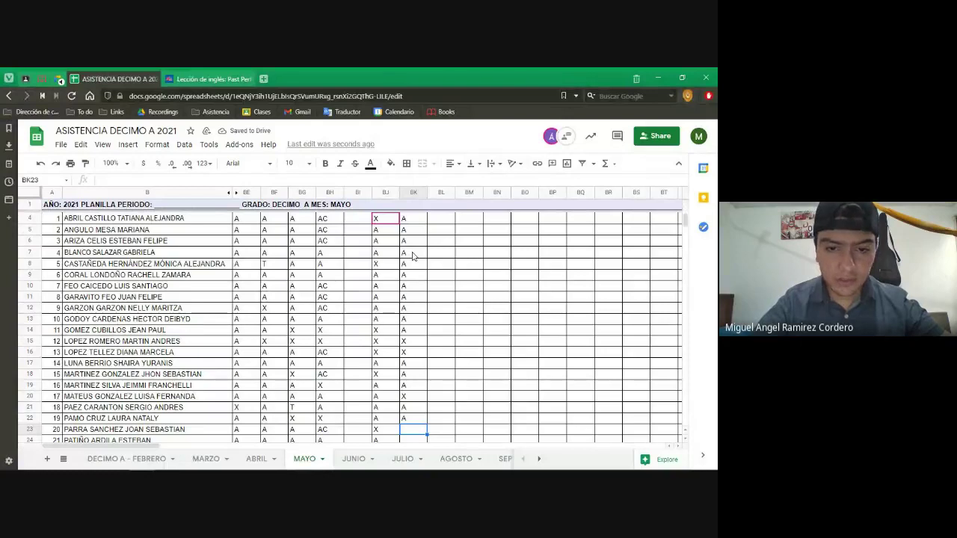
{"action": "type", "text": "A"}
{"action": "key", "text": "Return"}
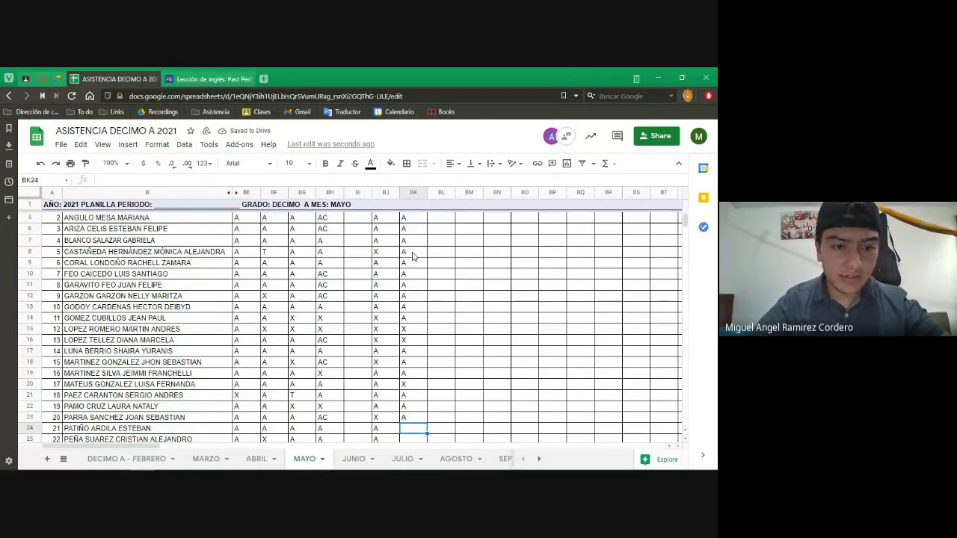
Record A for students 21 and 22 and X for student 23 in the day 12 Clase 3 column, cells BK24 to BK26
{"action": "type", "text": "A"}
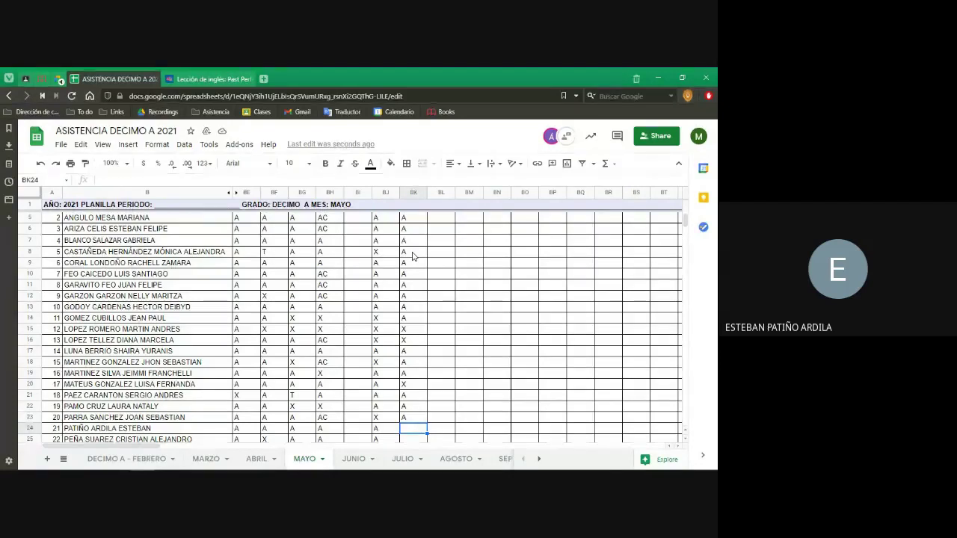
{"action": "key", "text": "Return"}
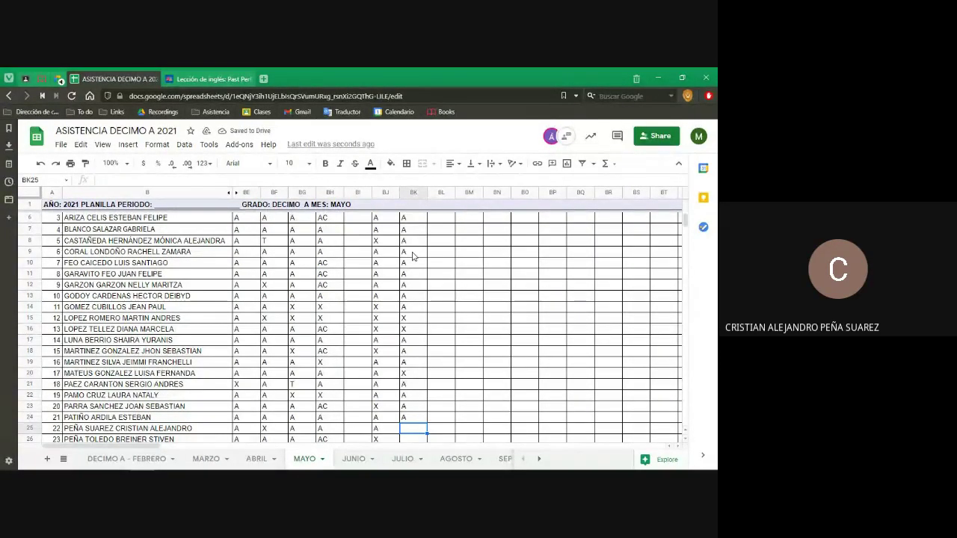
{"action": "type", "text": "A"}
{"action": "key", "text": "Return"}
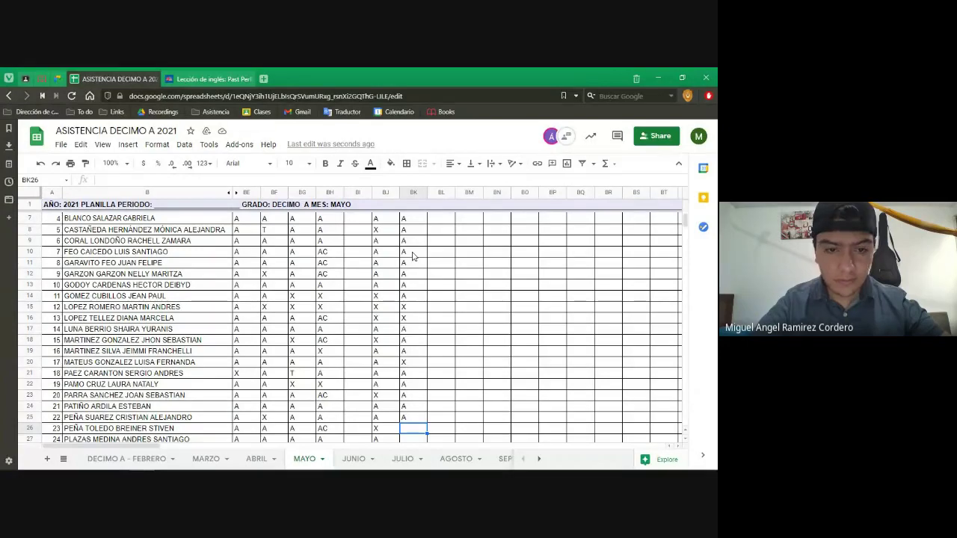
{"action": "type", "text": "X"}
{"action": "key", "text": "Return"}
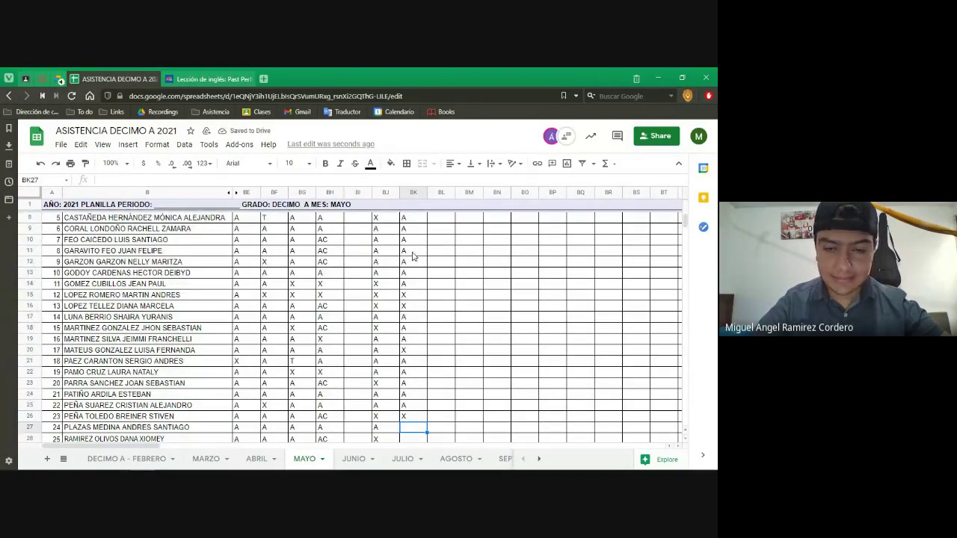
Record A for student 24 in cell BK27 and change student 23's day 12 Clase 3 mark to A in BK26
{"action": "type", "text": "A"}
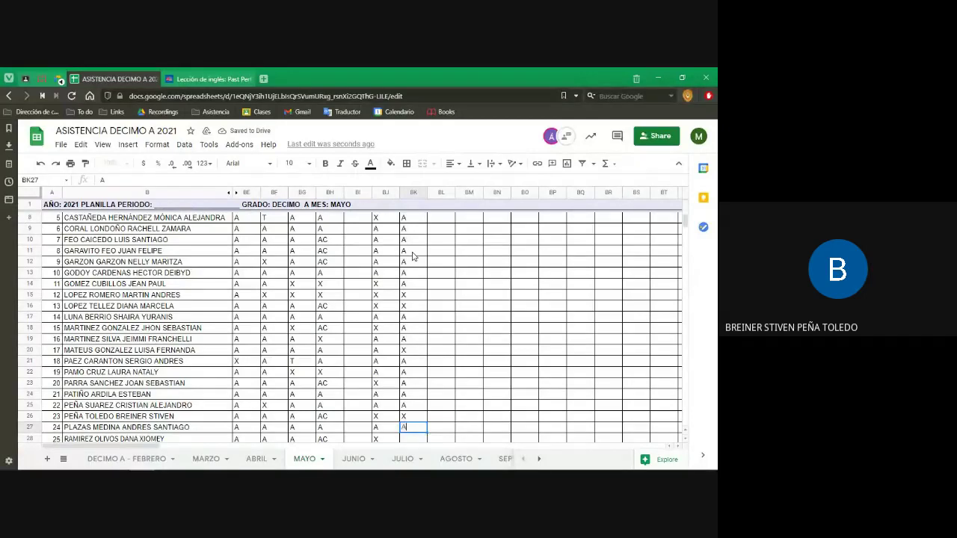
{"action": "key", "text": "Return"}
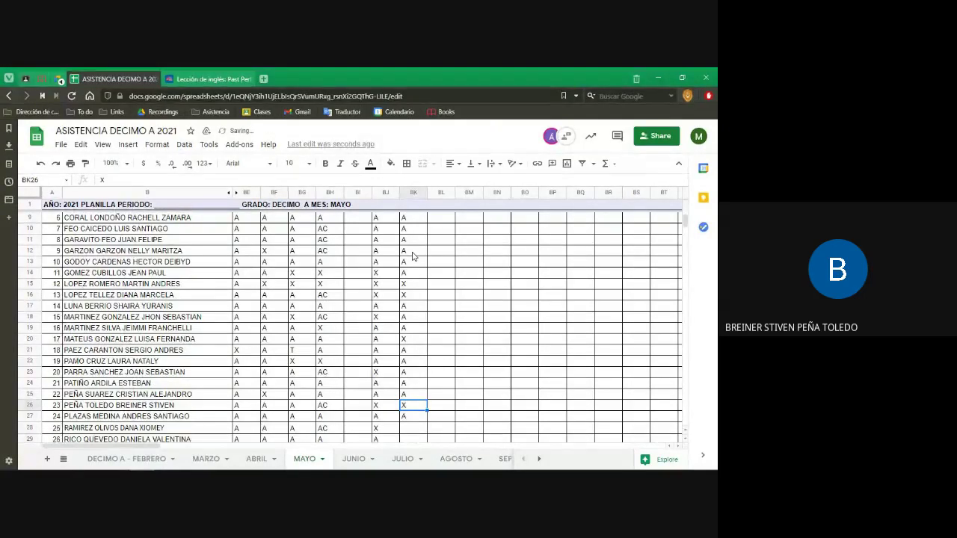
{"action": "type", "text": "A"}
{"action": "key", "text": "Return"}
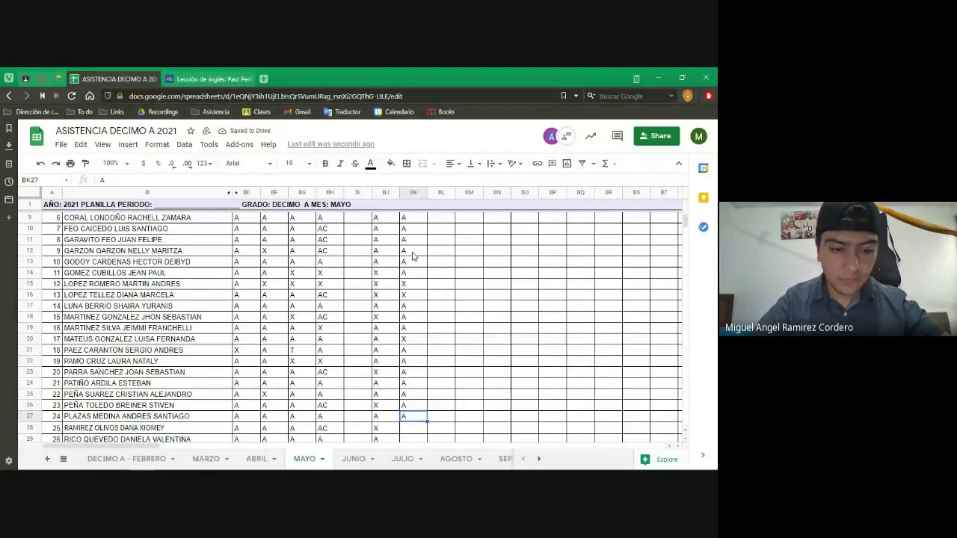
{"action": "type", "text": "X"}
{"action": "key", "text": "Return"}
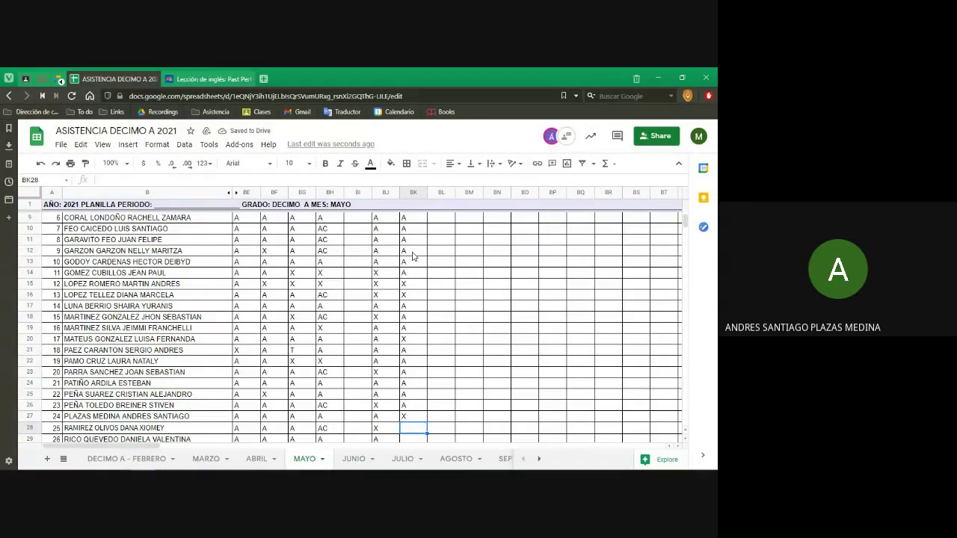
{"action": "key", "text": "Up"}
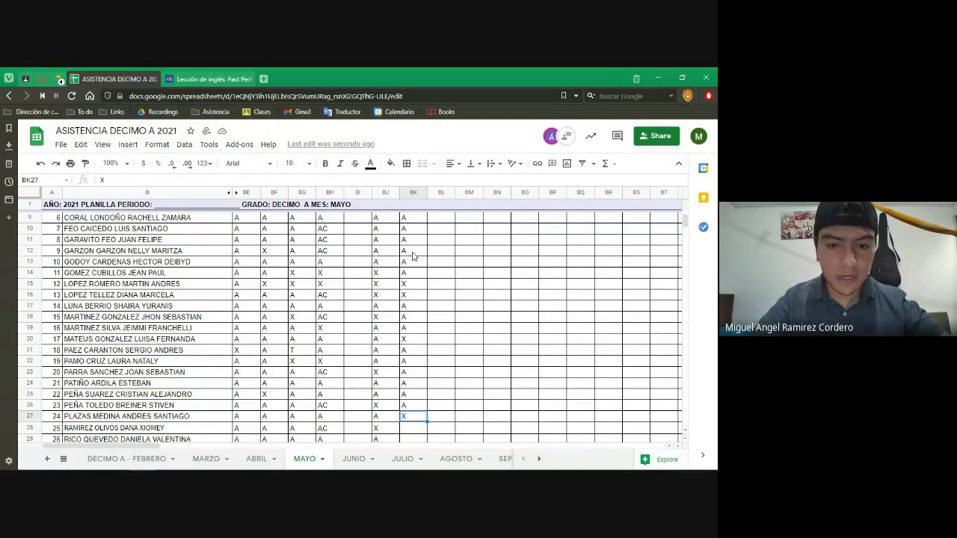
{"action": "type", "text": "A"}
{"action": "key", "text": "Return"}
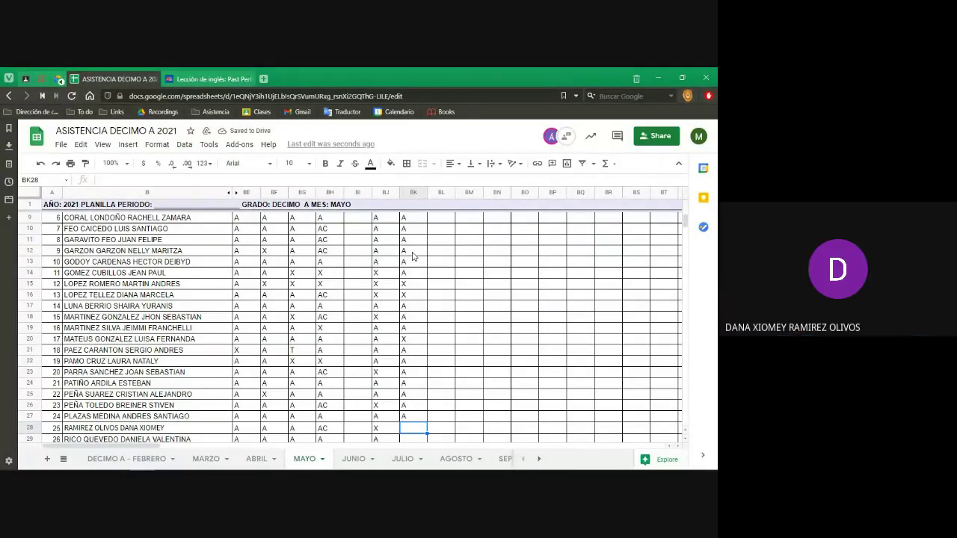
Enter A for students 25 to 27 in the day 12 Clase 3 column, cells BK28 to BK30
{"action": "type", "text": "A"}
{"action": "key", "text": "Return"}
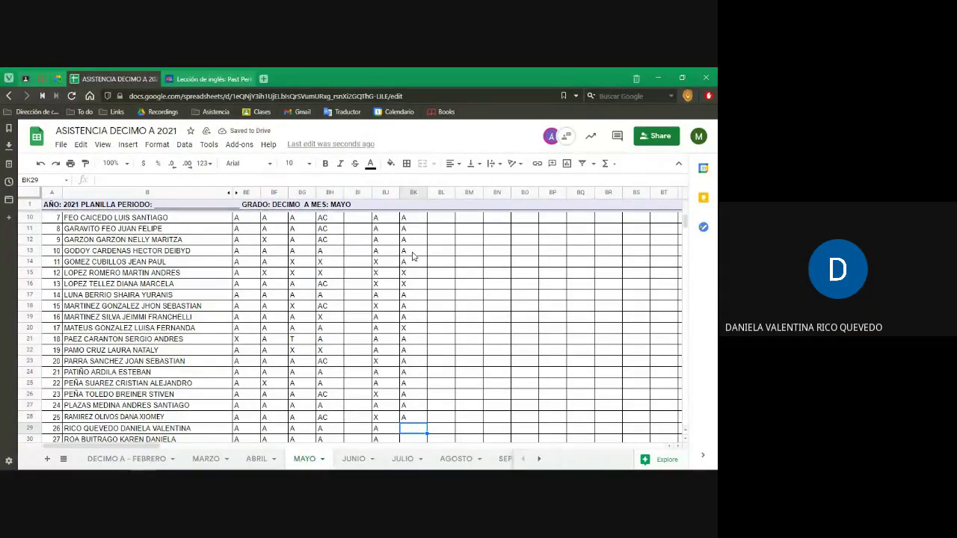
{"action": "type", "text": "A"}
{"action": "key", "text": "Return"}
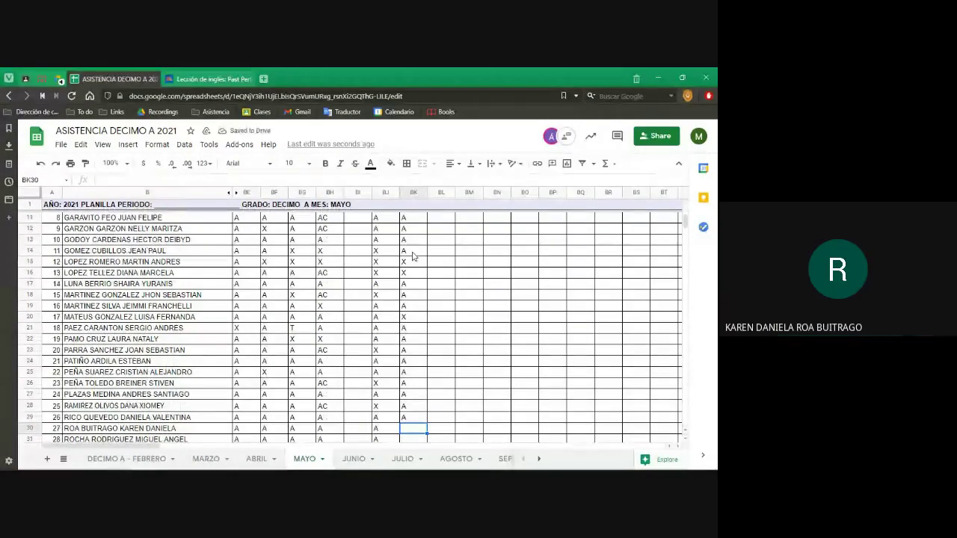
{"action": "type", "text": "A"}
{"action": "key", "text": "Return"}
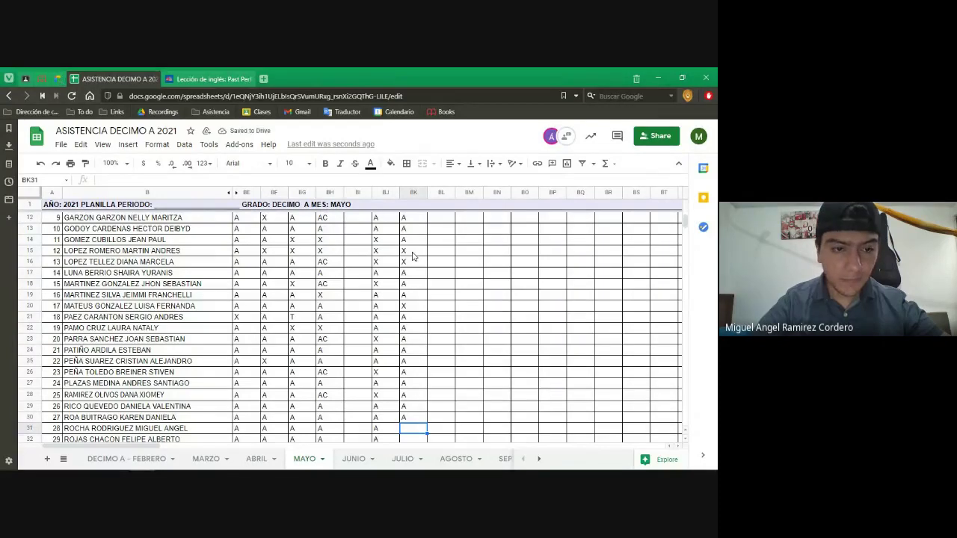
Record A for students 28 and 29 and X for student 30 in the day 12 Clase 3 column, cells BK31 to BK33
{"action": "type", "text": "A"}
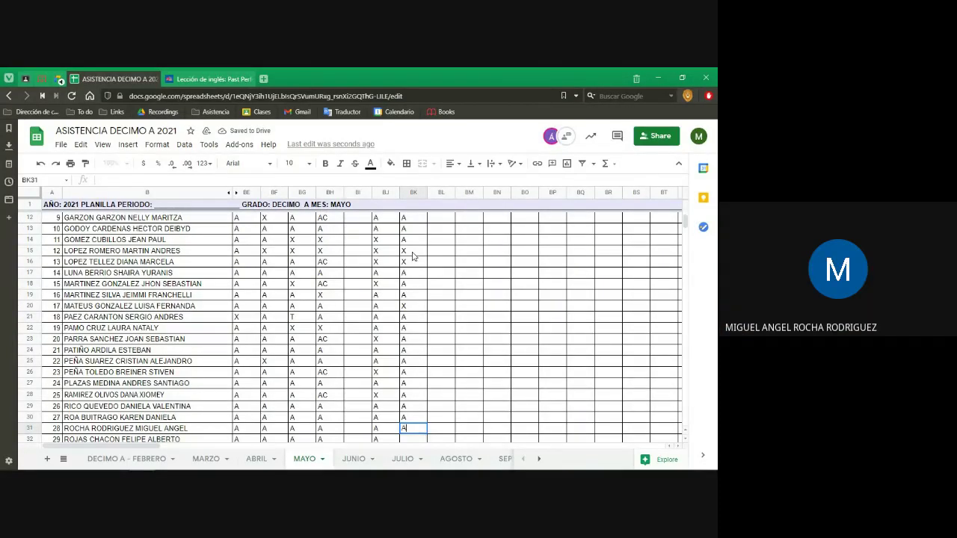
{"action": "key", "text": "Return"}
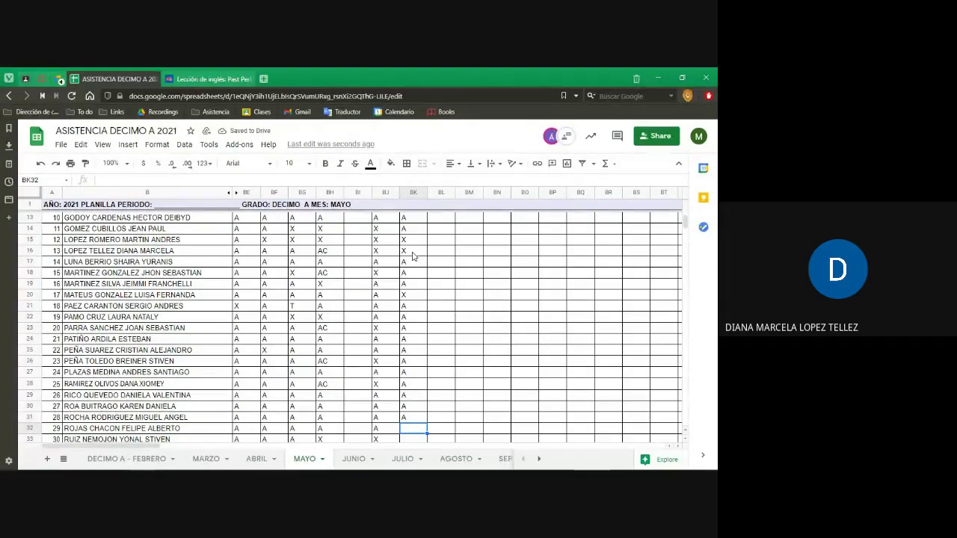
{"action": "type", "text": "A"}
{"action": "key", "text": "Return"}
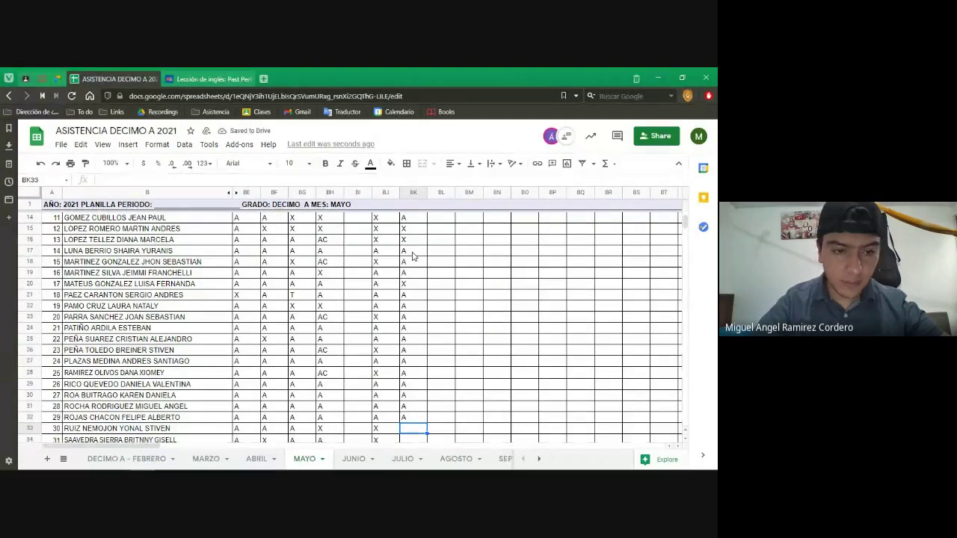
{"action": "type", "text": "X"}
{"action": "key", "text": "Return"}
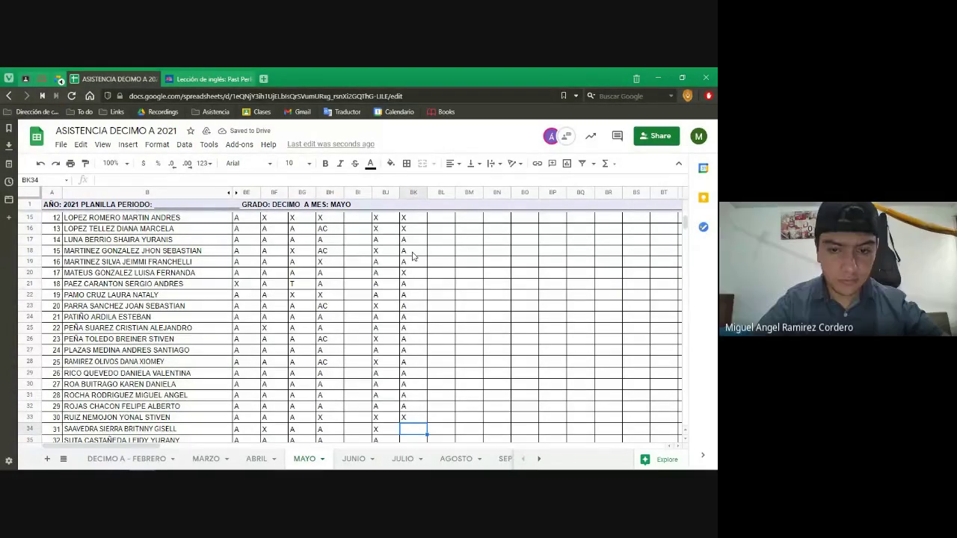
Fill in A for students 31 to 33 in the day 12 Clase 3 column, cells BK34 to BK36
{"action": "type", "text": "A"}
{"action": "key", "text": "Return"}
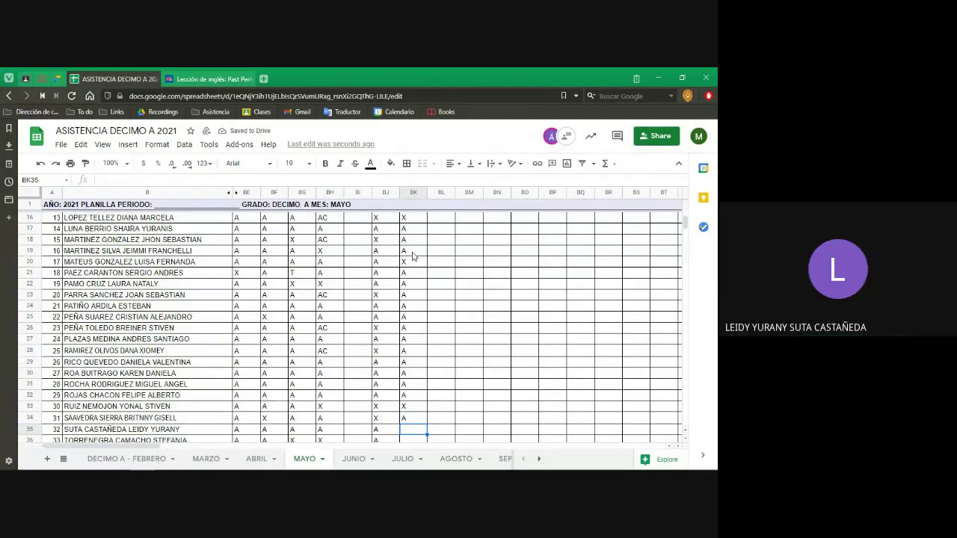
{"action": "type", "text": "A"}
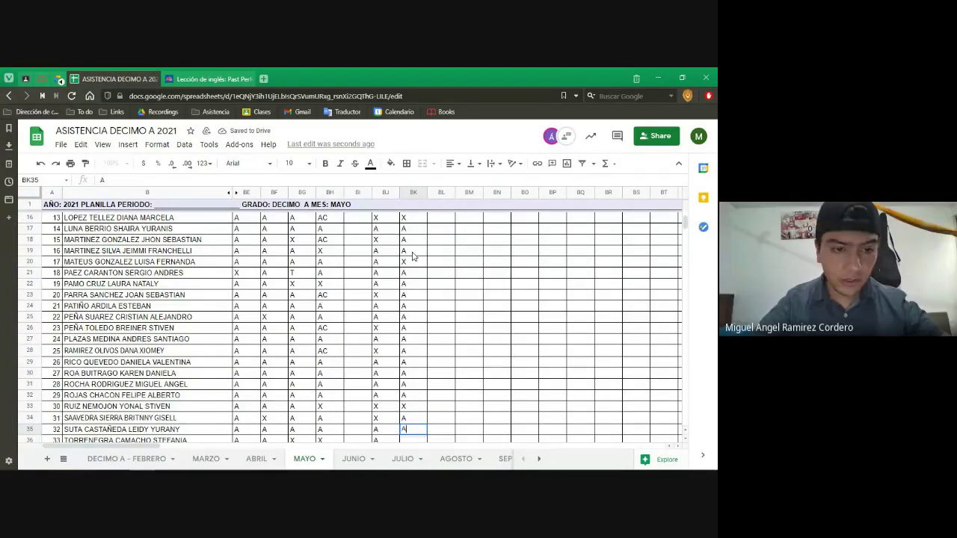
{"action": "key", "text": "Return"}
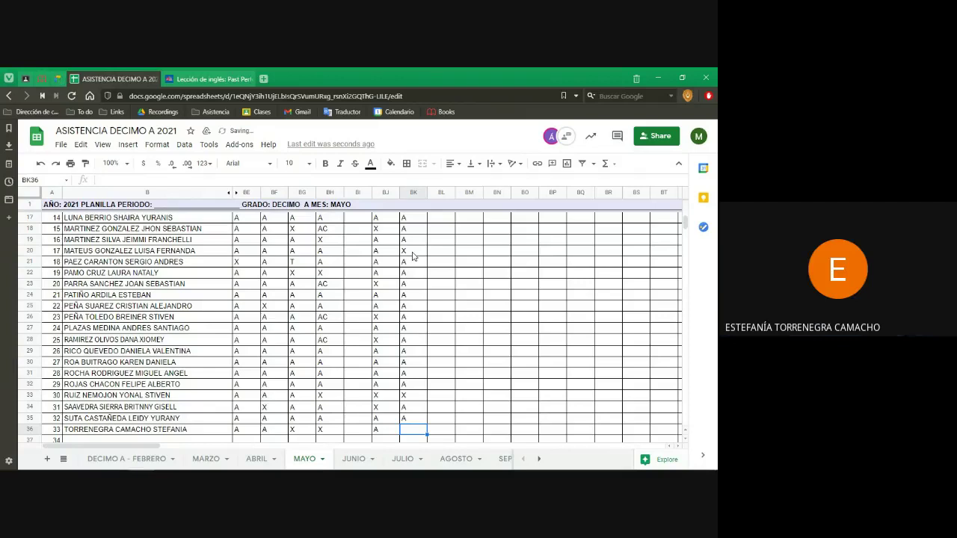
{"action": "type", "text": "A"}
{"action": "key", "text": "Up"}
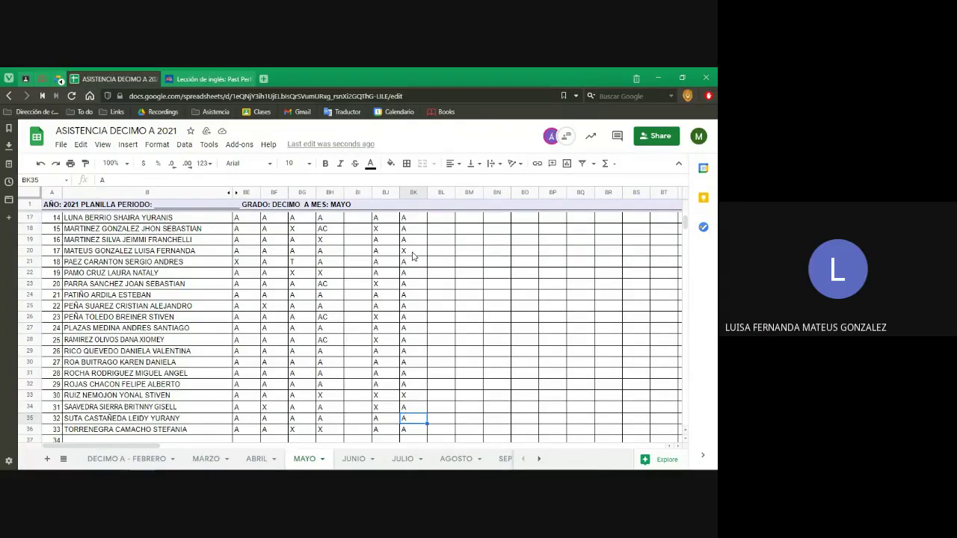
Change student 17's mark to A in the day 12 Clase 3 column, cell BK20
{"action": "key", "text": "Up"}
{"action": "key", "text": "Up"}
{"action": "key", "text": "Up"}
{"action": "key", "text": "Up"}
{"action": "key", "text": "Up"}
{"action": "key", "text": "Up"}
{"action": "key", "text": "Up"}
{"action": "key", "text": "Up"}
{"action": "key", "text": "Up"}
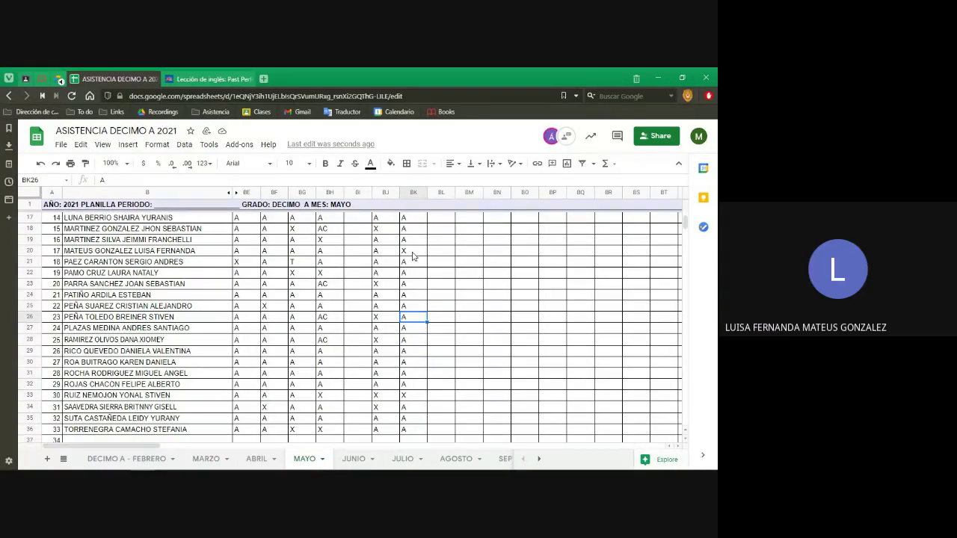
{"action": "key", "text": "Up"}
{"action": "key", "text": "Up"}
{"action": "key", "text": "Up"}
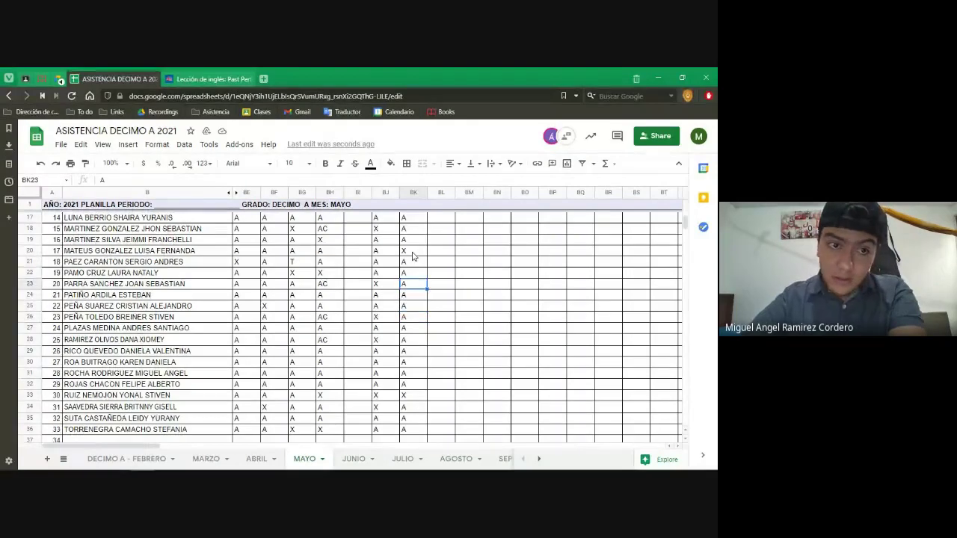
{"action": "key", "text": "Up"}
{"action": "key", "text": "Up"}
{"action": "key", "text": "Up"}
{"action": "key", "text": "Down"}
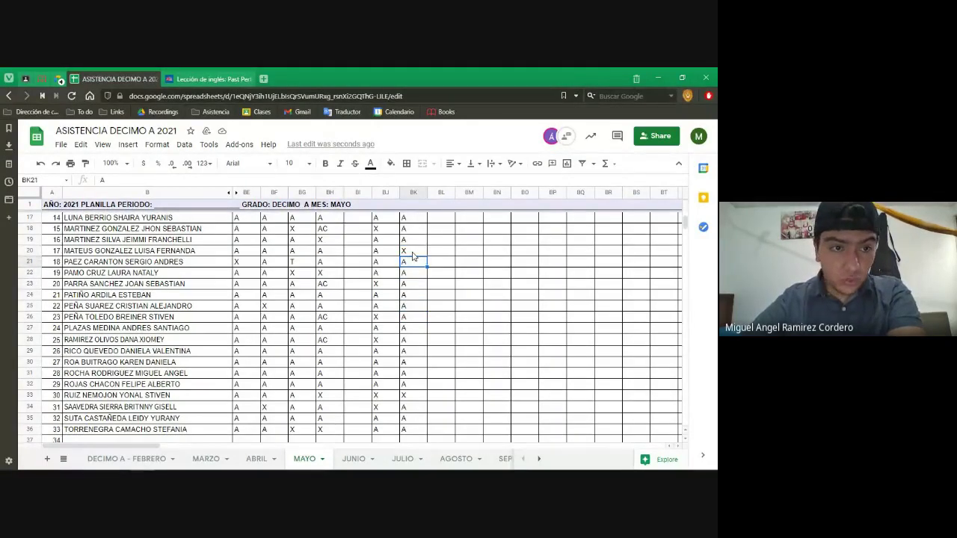
{"action": "key", "text": "Up"}
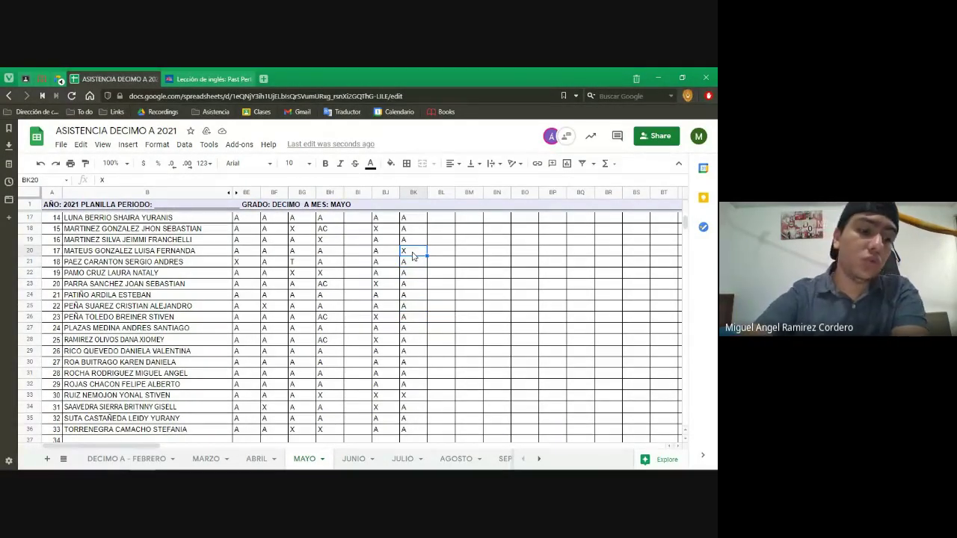
{"action": "type", "text": "A"}
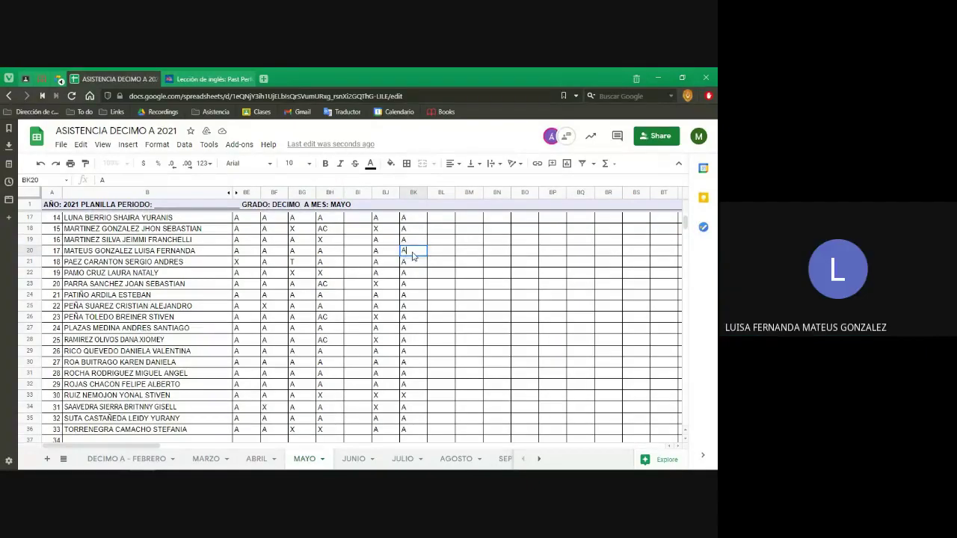
{"action": "key", "text": "Up"}
{"action": "key", "text": "Up"}
Close the attendance spreadsheet and show the Past Perfect Simple grammar box in the mm publications textbook, pages 30-31
{"action": "scroll", "coordinate": [412, 257], "scroll_direction": "up", "scroll_amount": 5}
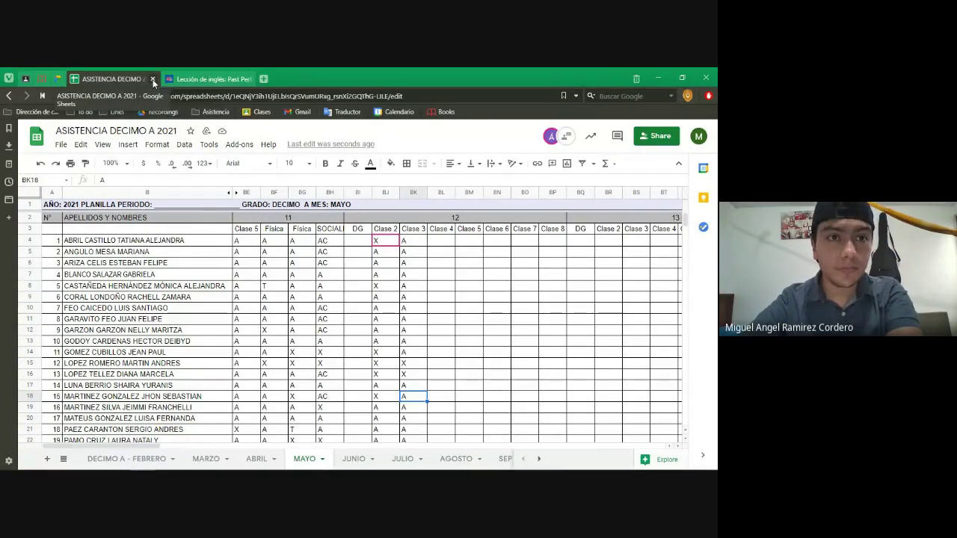
{"action": "left_click", "coordinate": [152, 79]}
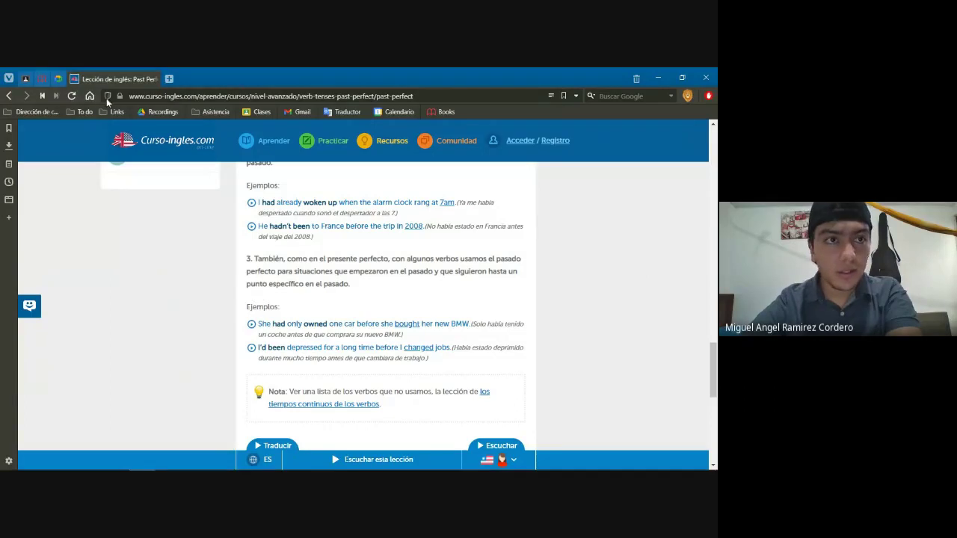
{"action": "left_click", "coordinate": [59, 79]}
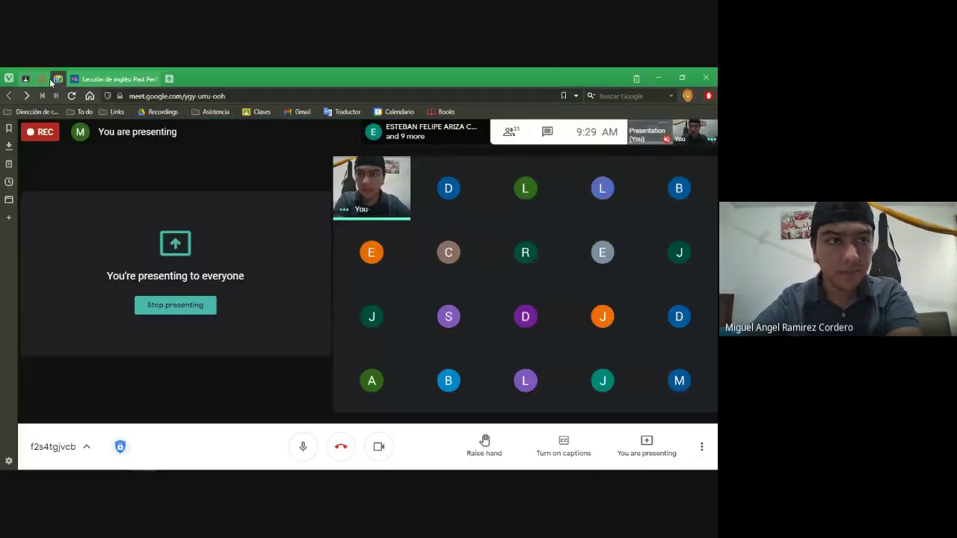
{"action": "left_click", "coordinate": [42, 79]}
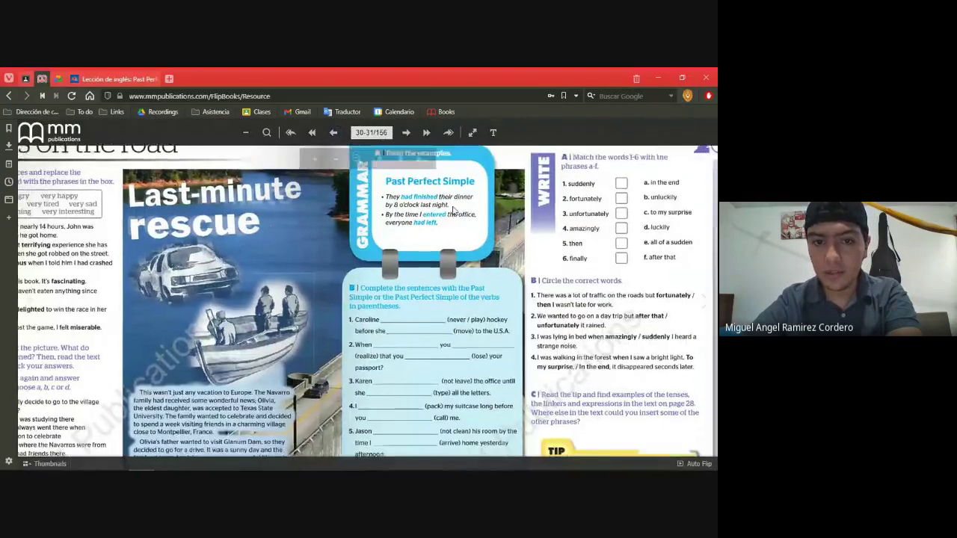
{"action": "scroll", "coordinate": [454, 221], "scroll_direction": "up", "scroll_amount": 2}
{"action": "left_click_drag", "start_coordinate": [453, 198], "coordinate": [448, 218]}
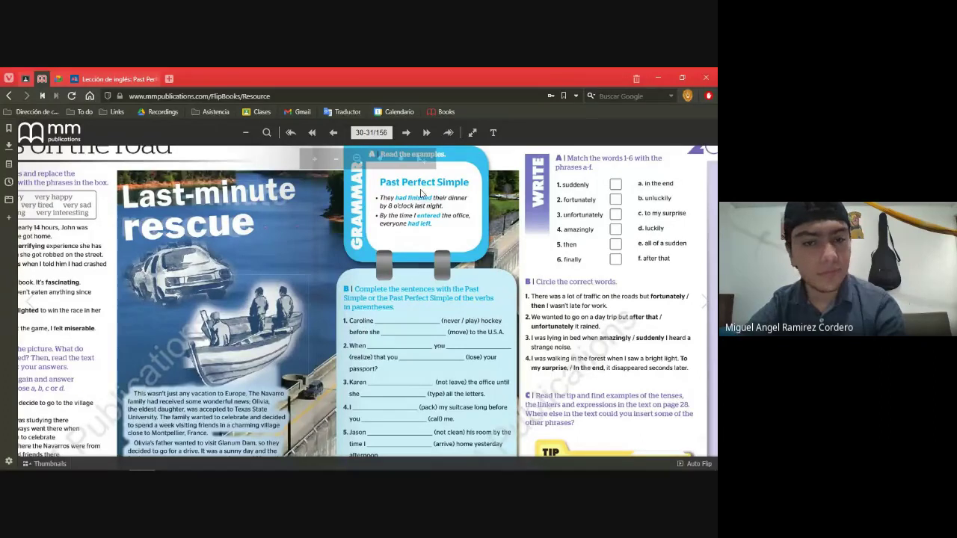
Examine the exercises at the end of the Curso-ingles.com Past Perfect lesson and grammar exercise B in the textbook
{"action": "left_click", "coordinate": [119, 80]}
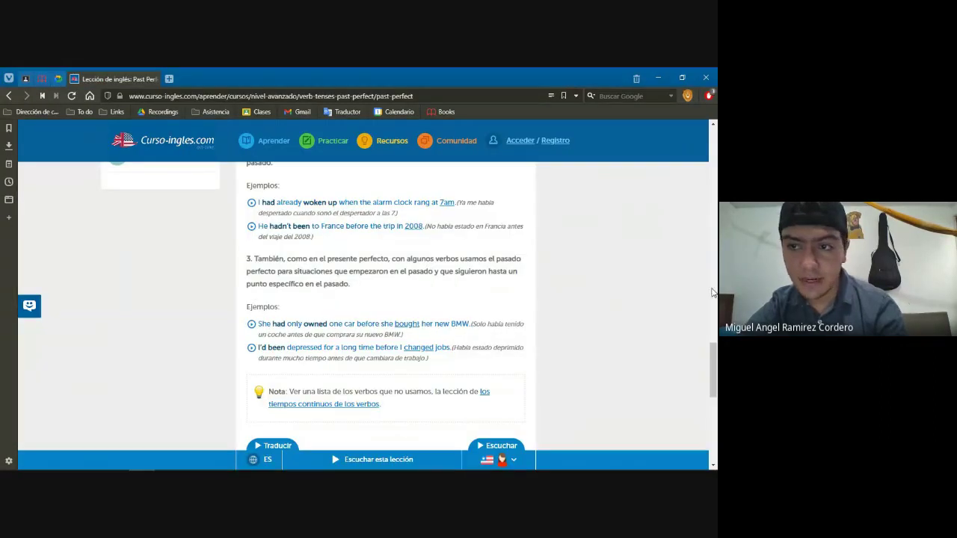
{"action": "left_click_drag", "start_coordinate": [715, 357], "coordinate": [715, 393]}
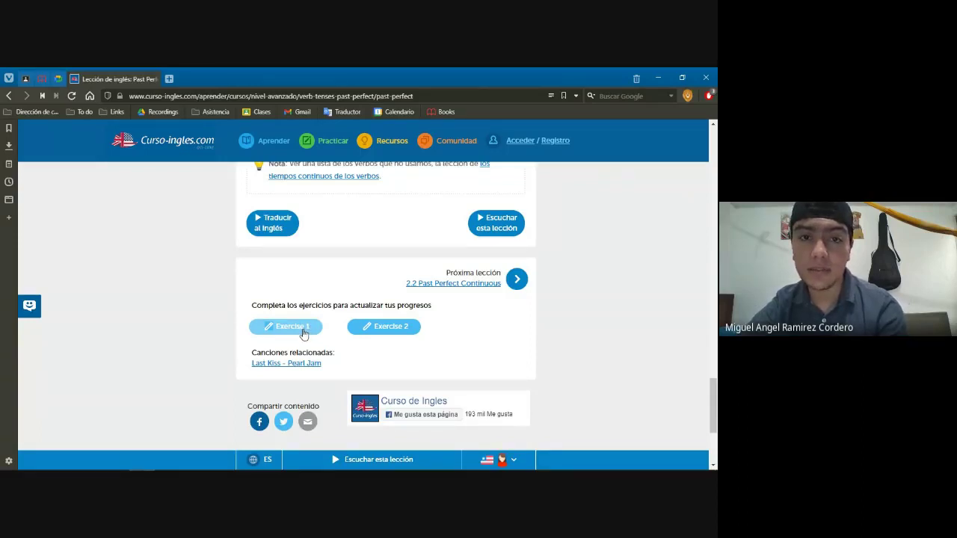
{"action": "left_click", "coordinate": [40, 84]}
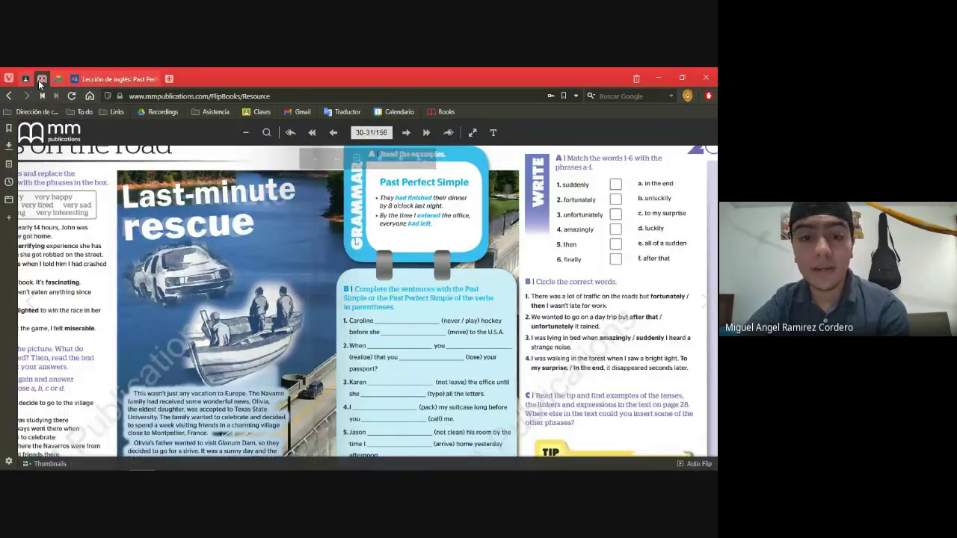
{"action": "scroll", "coordinate": [402, 315], "scroll_direction": "down", "scroll_amount": 1}
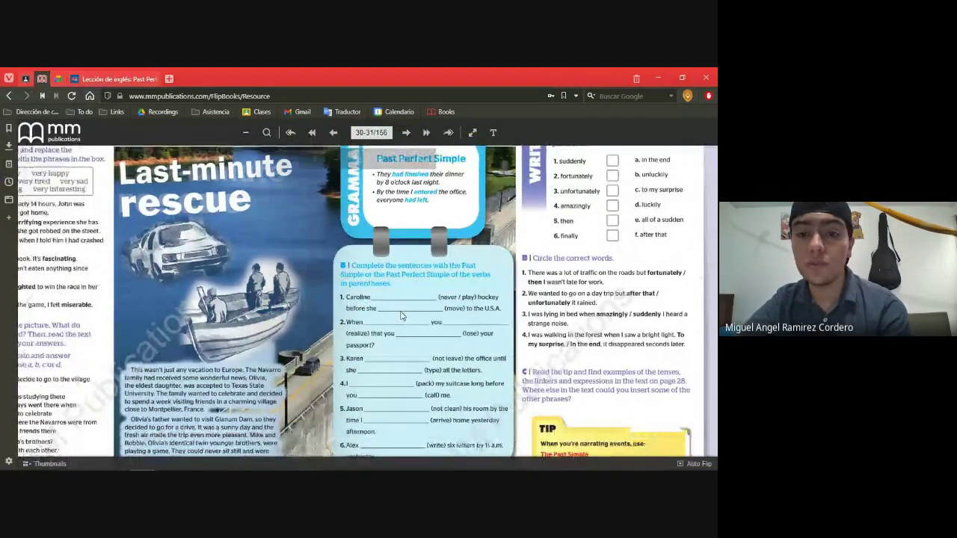
{"action": "scroll", "coordinate": [401, 312], "scroll_direction": "down", "scroll_amount": 1}
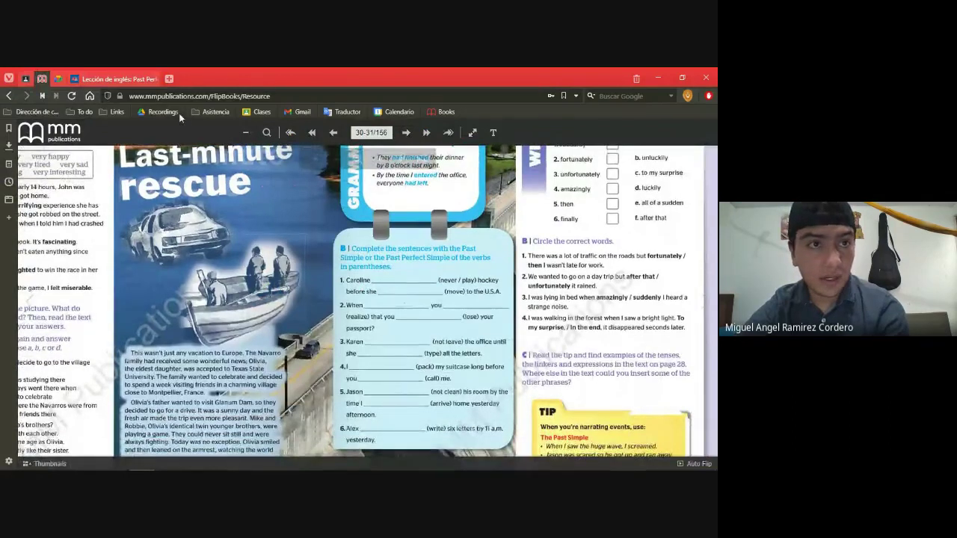
Return to the Curso-ingles.com Past Perfect lesson and select its full web address
{"action": "left_click", "coordinate": [136, 81]}
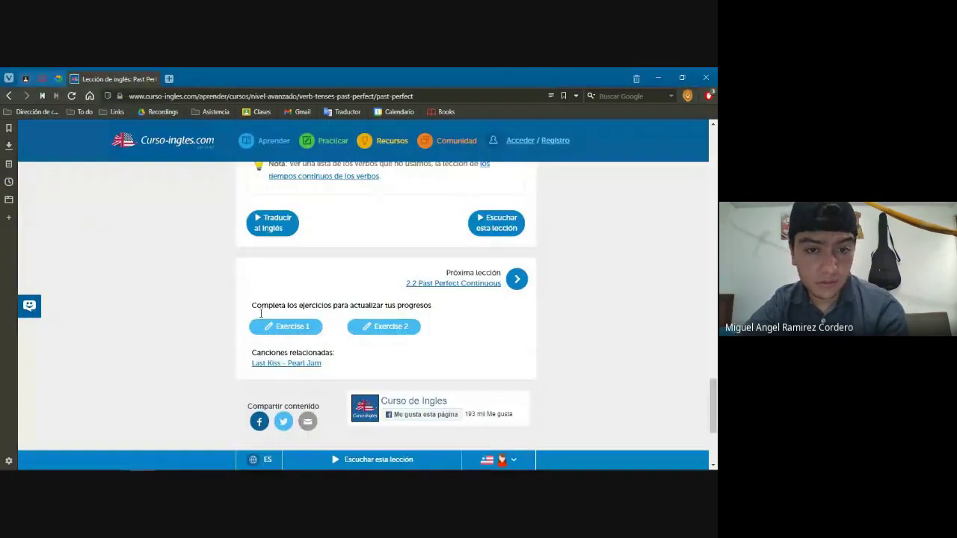
{"action": "left_click", "coordinate": [190, 97]}
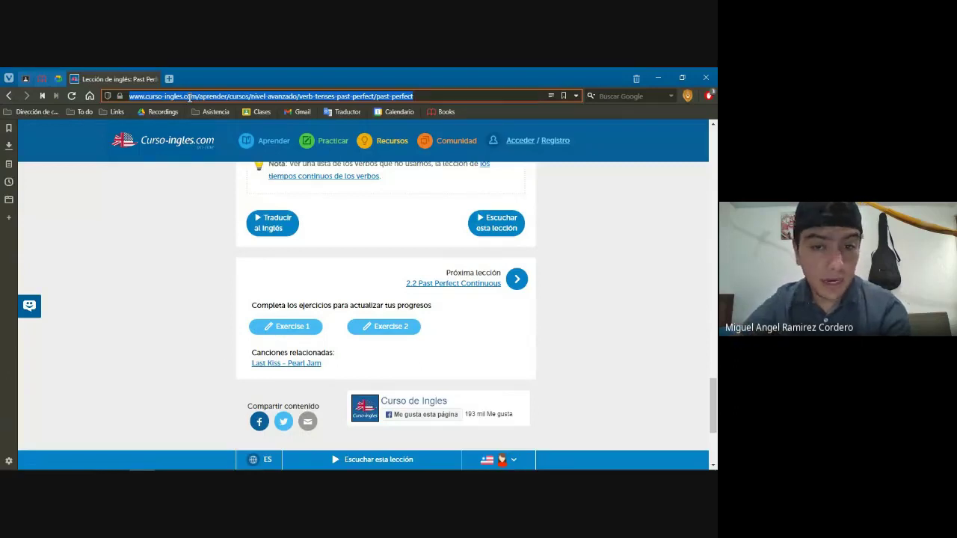